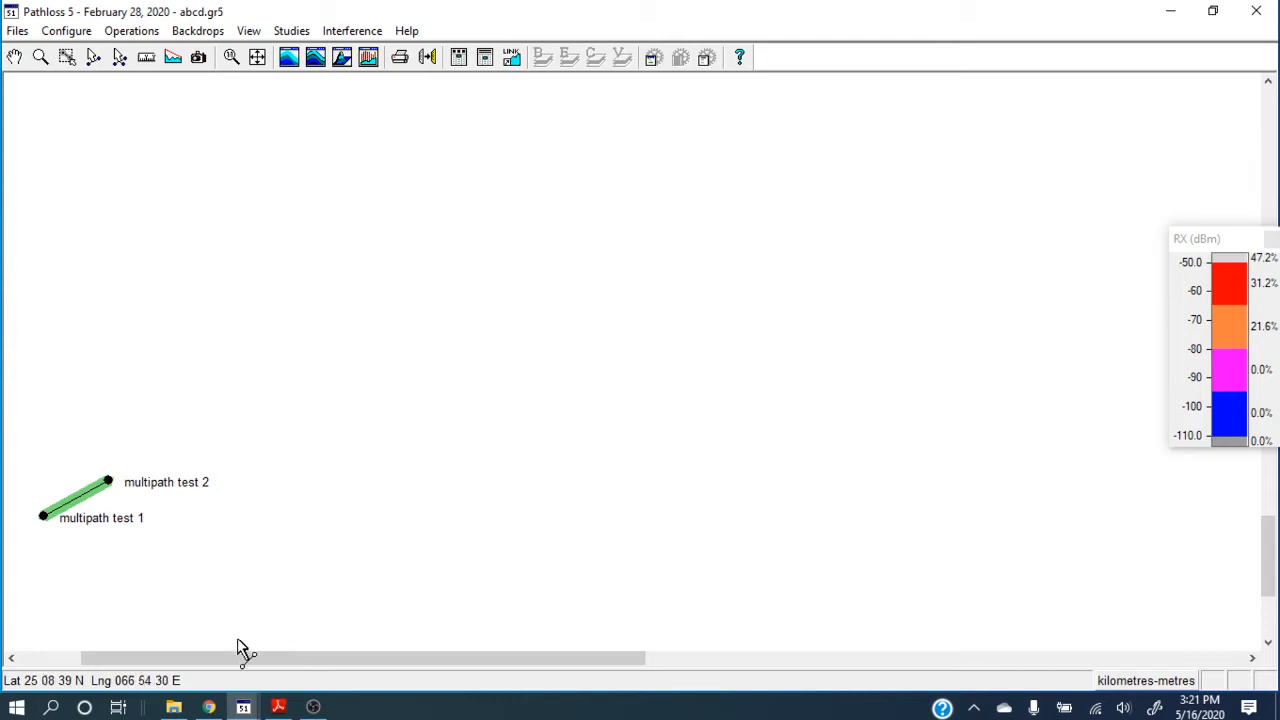
# Open the transmission analysis of the link between multipath test 1 and multipath test 2 and review its antenna data.
pyautogui.moveTo(250, 657); pyautogui.dragTo(194, 677)
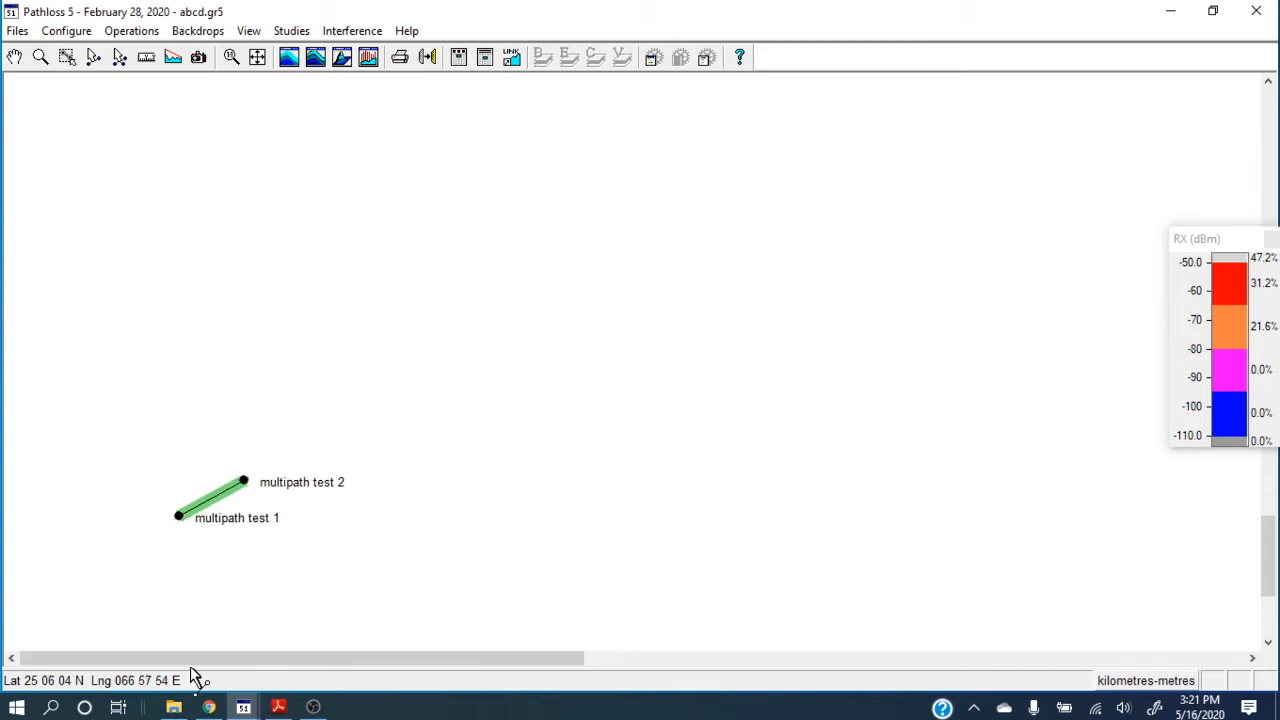
pyautogui.rightClick(230, 494)
pyautogui.click(233, 506)
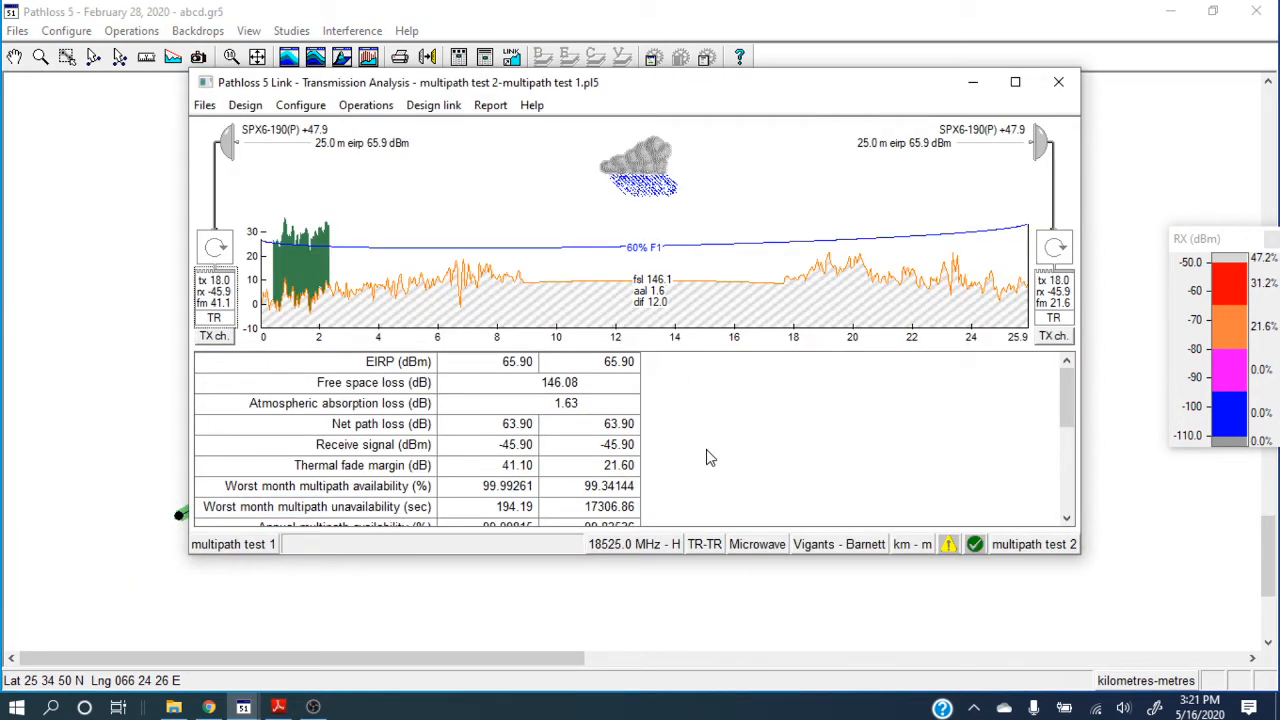
pyautogui.click(228, 155)
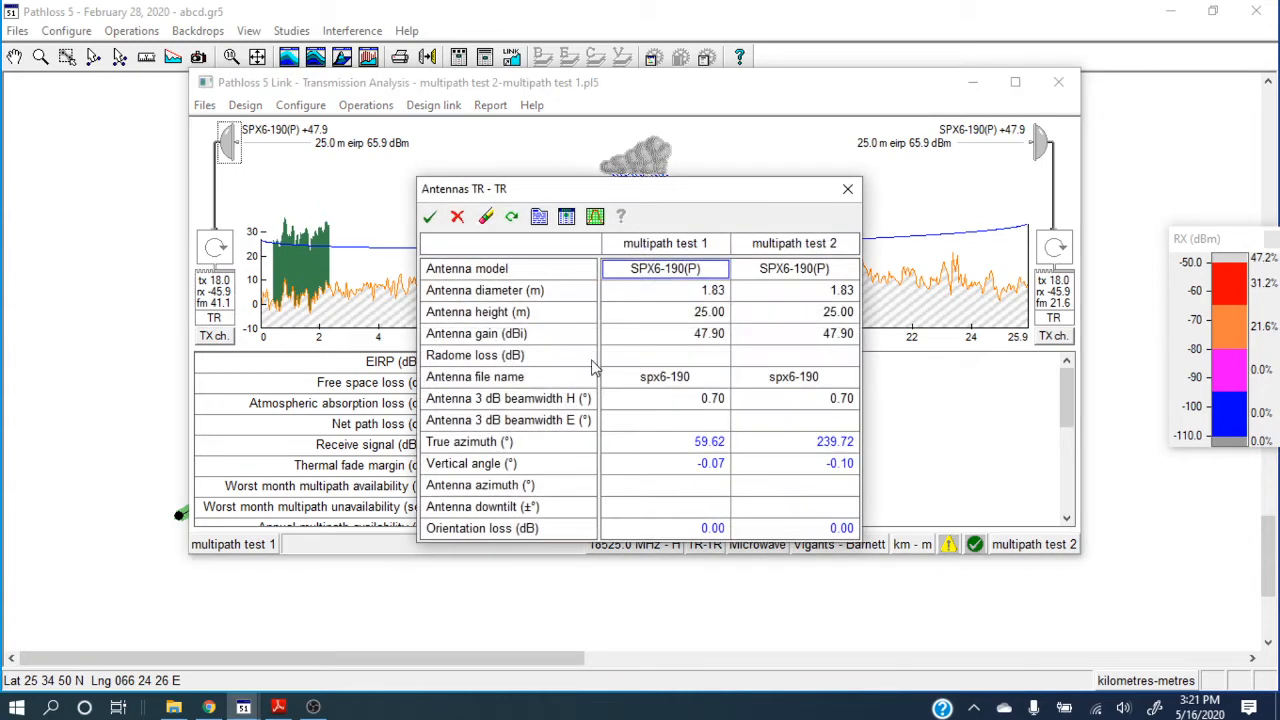
pyautogui.click(847, 188)
# Set the RX threshold level of multipath test 1 to -10 dBm in the microwave radio data and accept it.
pyautogui.click(213, 295)
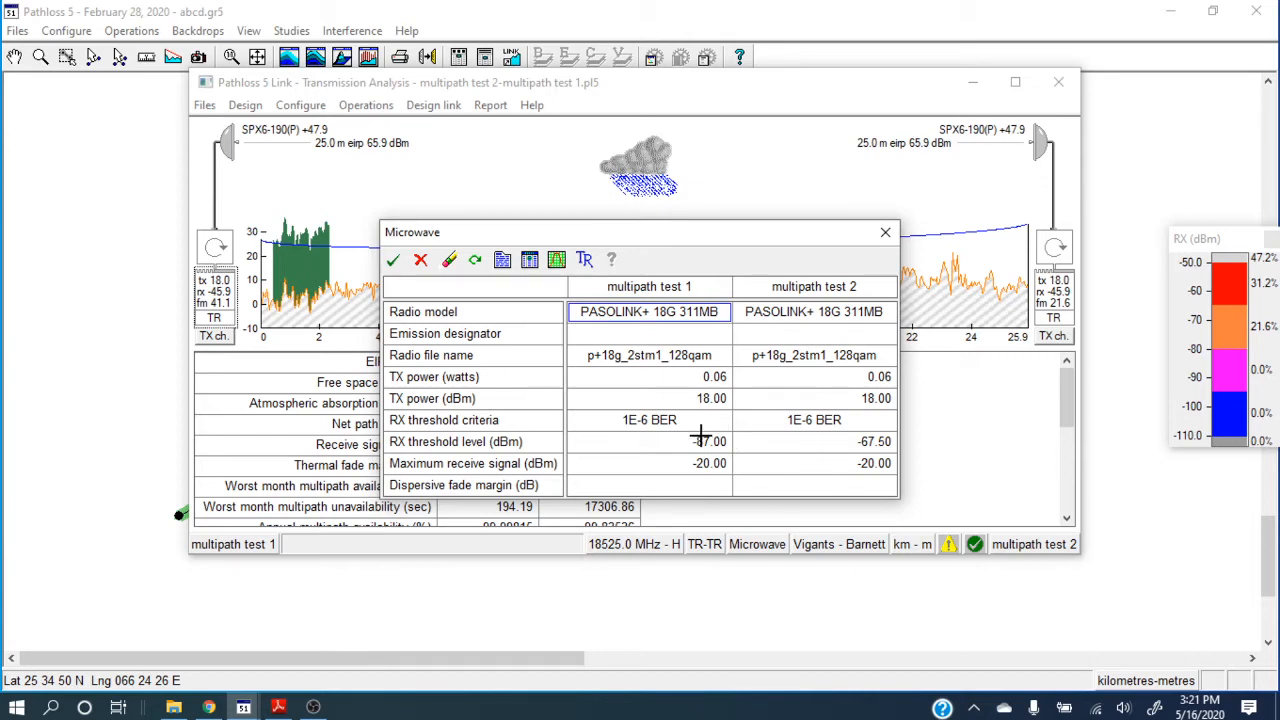
pyautogui.click(662, 445)
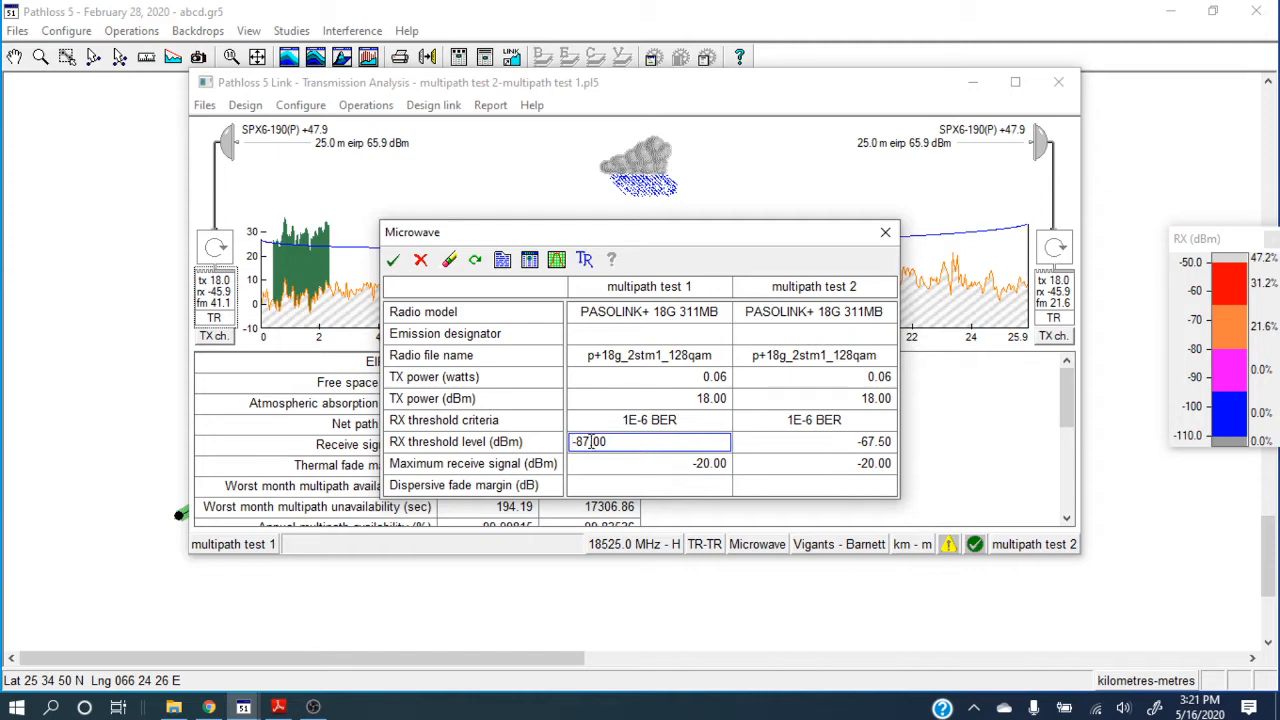
pyautogui.moveTo(589, 441); pyautogui.dragTo(566, 452)
pyautogui.write('-10')
pyautogui.press('Return')
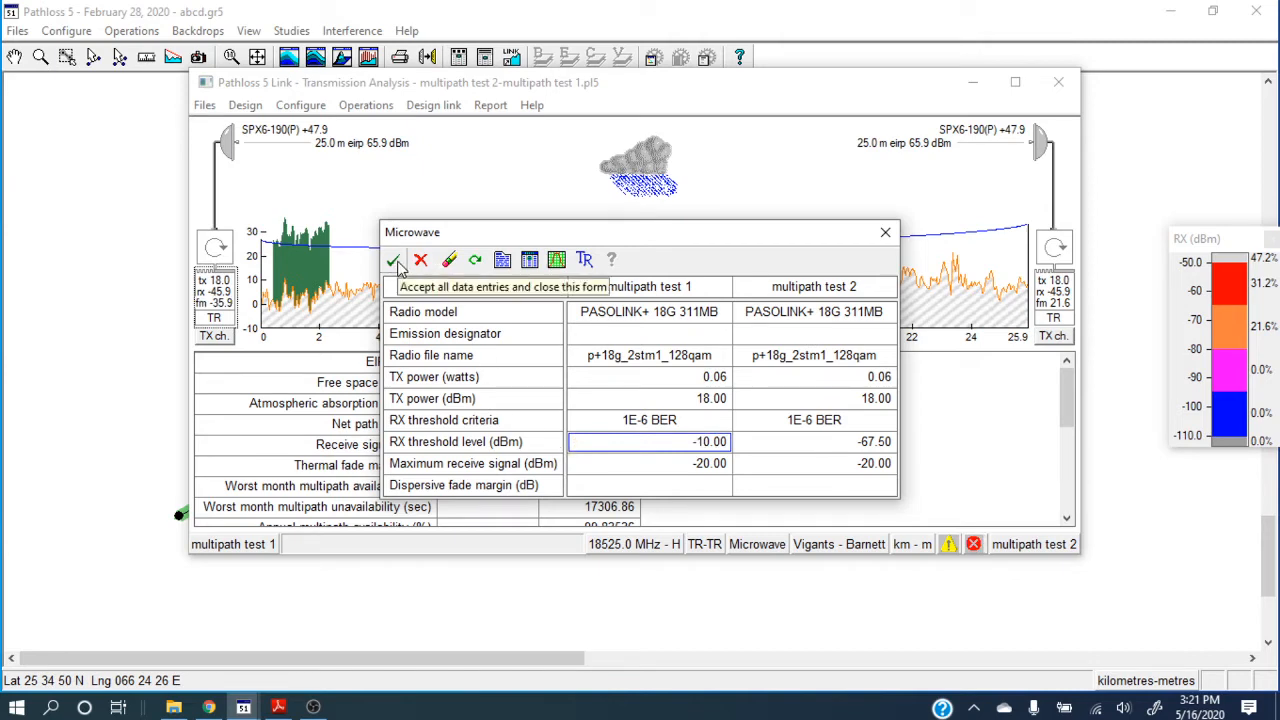
pyautogui.click(394, 262)
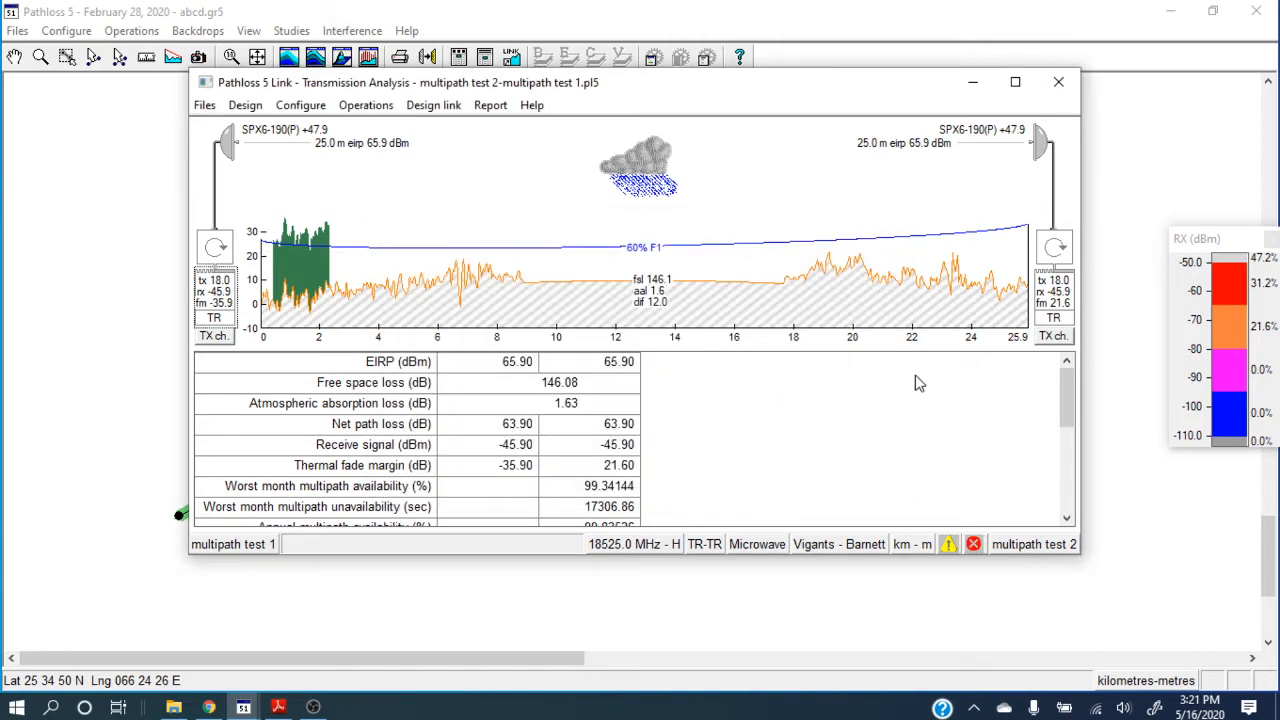
# Review the link's transmission results and recheck the TX power and RX threshold level entries of multipath test 1.
pyautogui.moveTo(1074, 384); pyautogui.dragTo(632, 464)
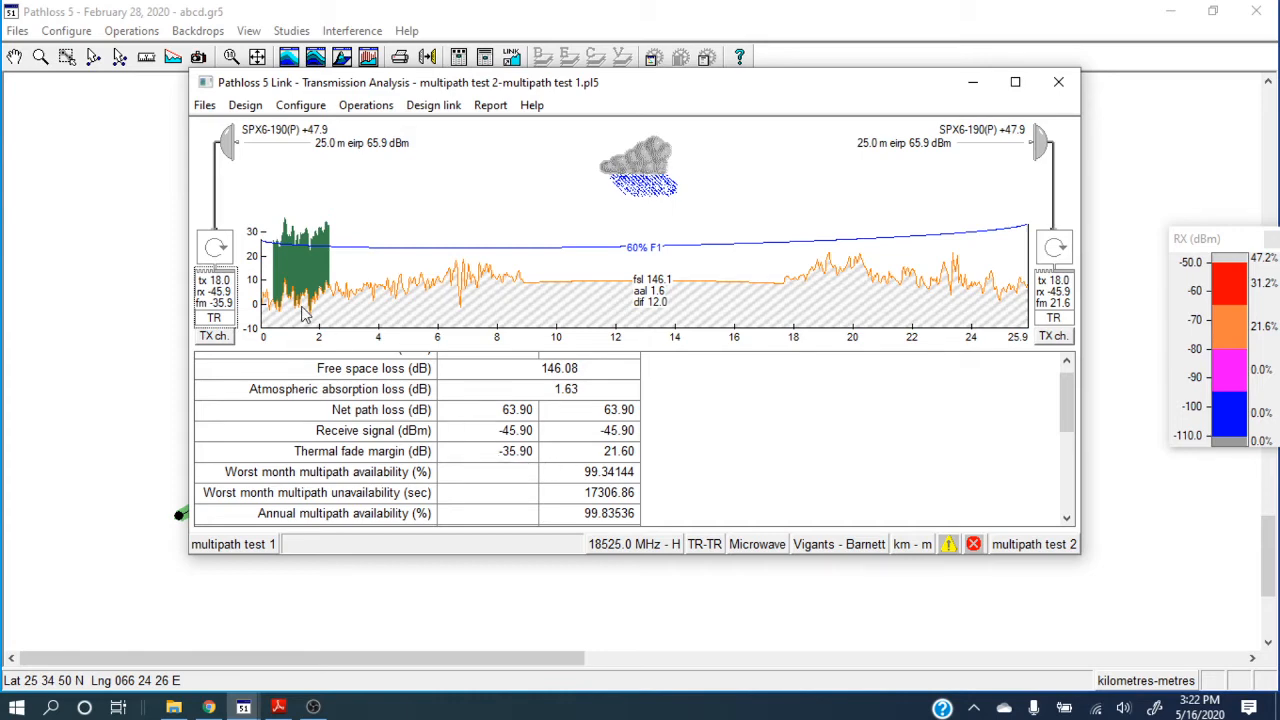
pyautogui.doubleClick(225, 290)
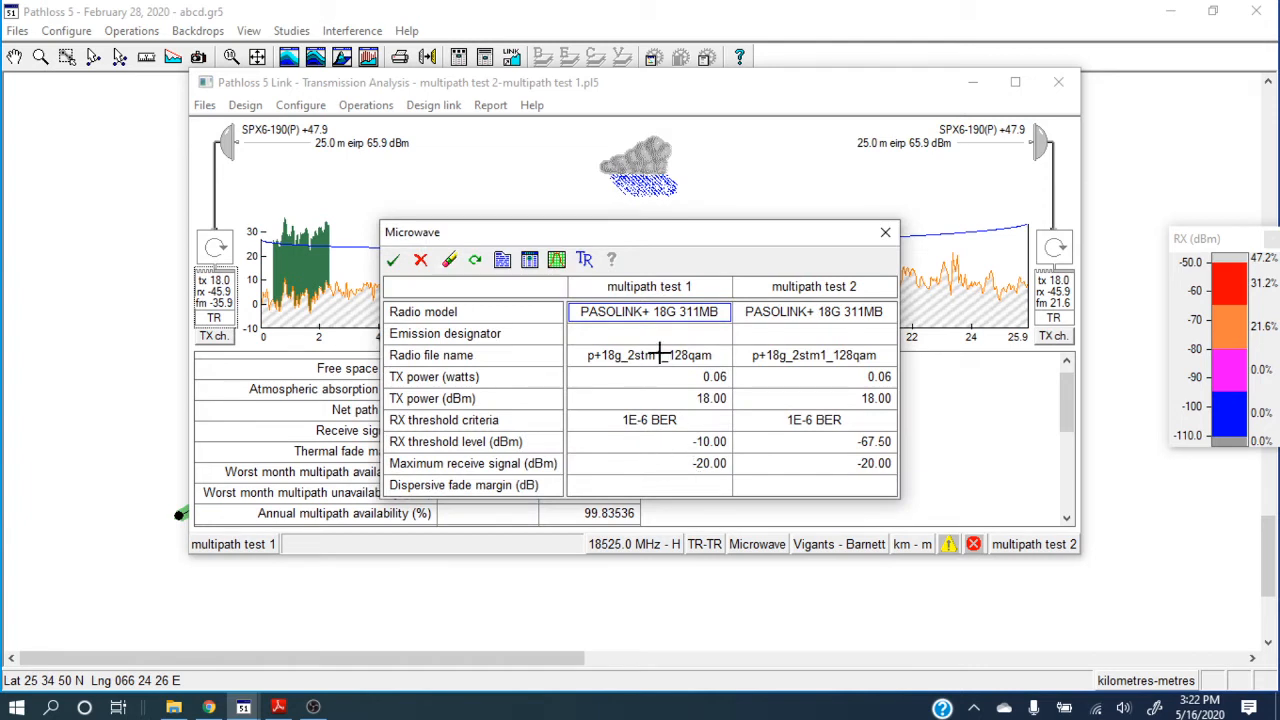
pyautogui.click(663, 399)
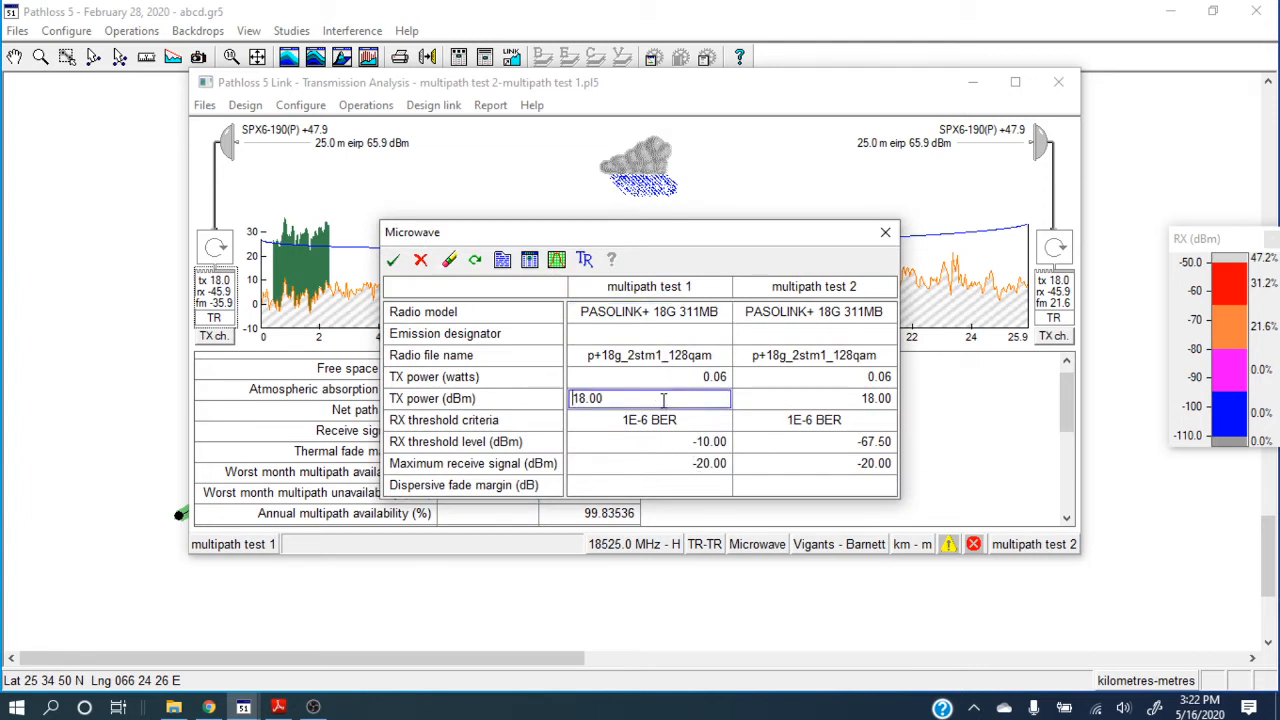
pyautogui.click(666, 442)
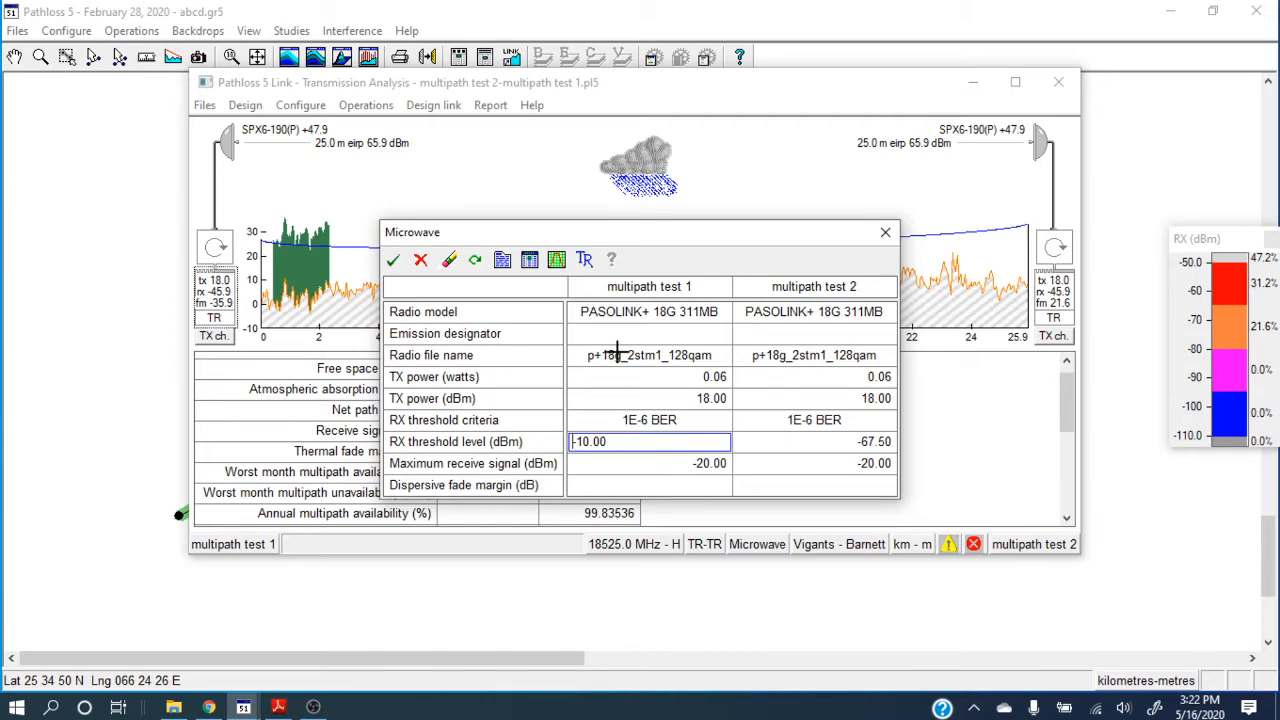
pyautogui.click(395, 261)
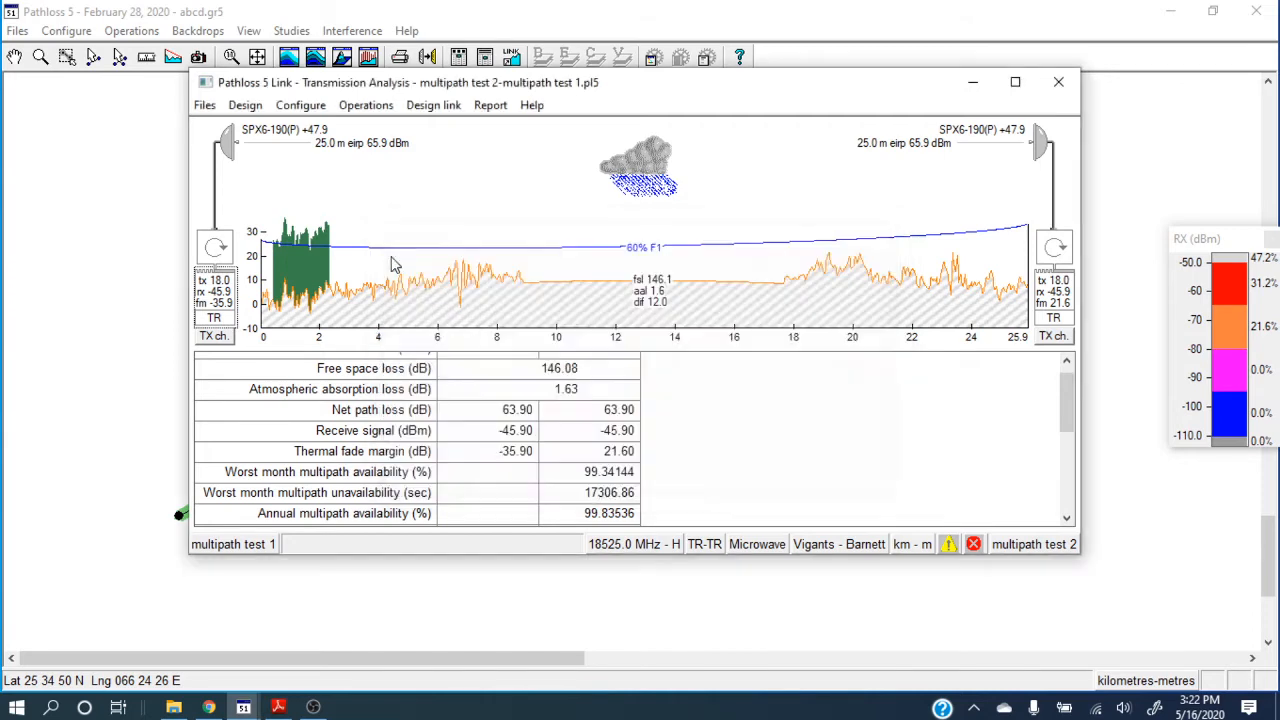
pyautogui.click(218, 283)
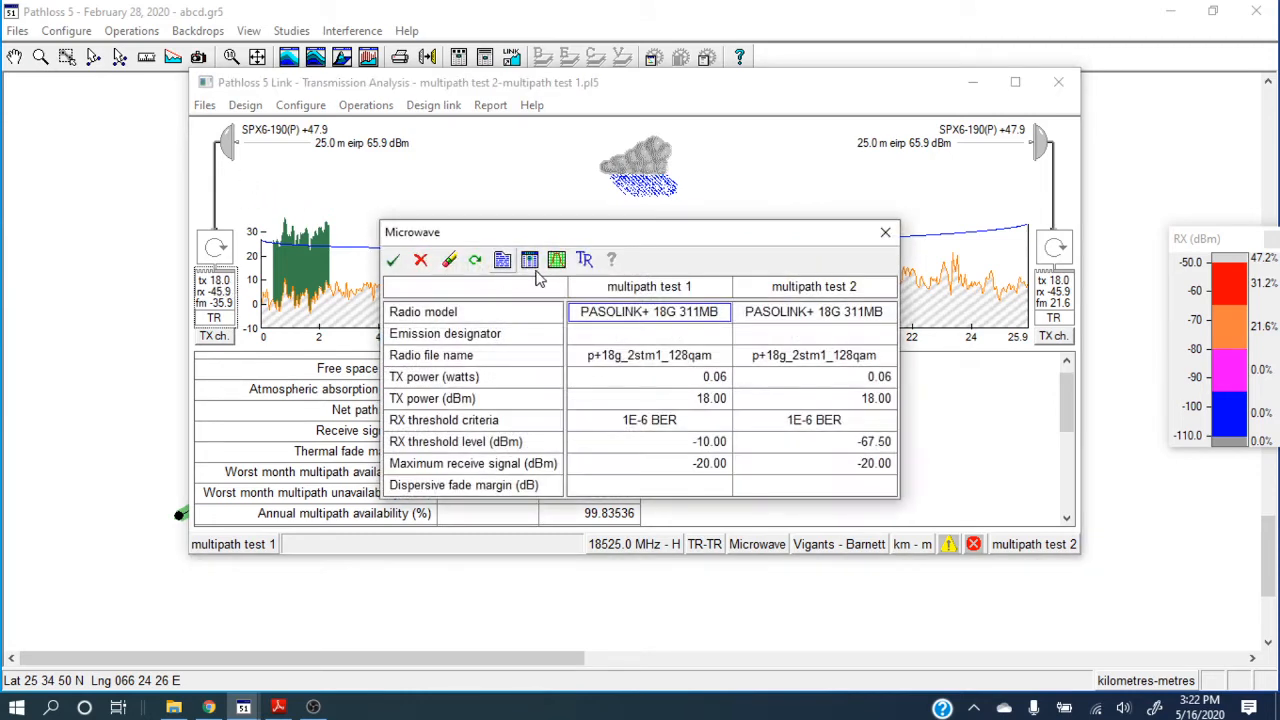
pyautogui.click(395, 262)
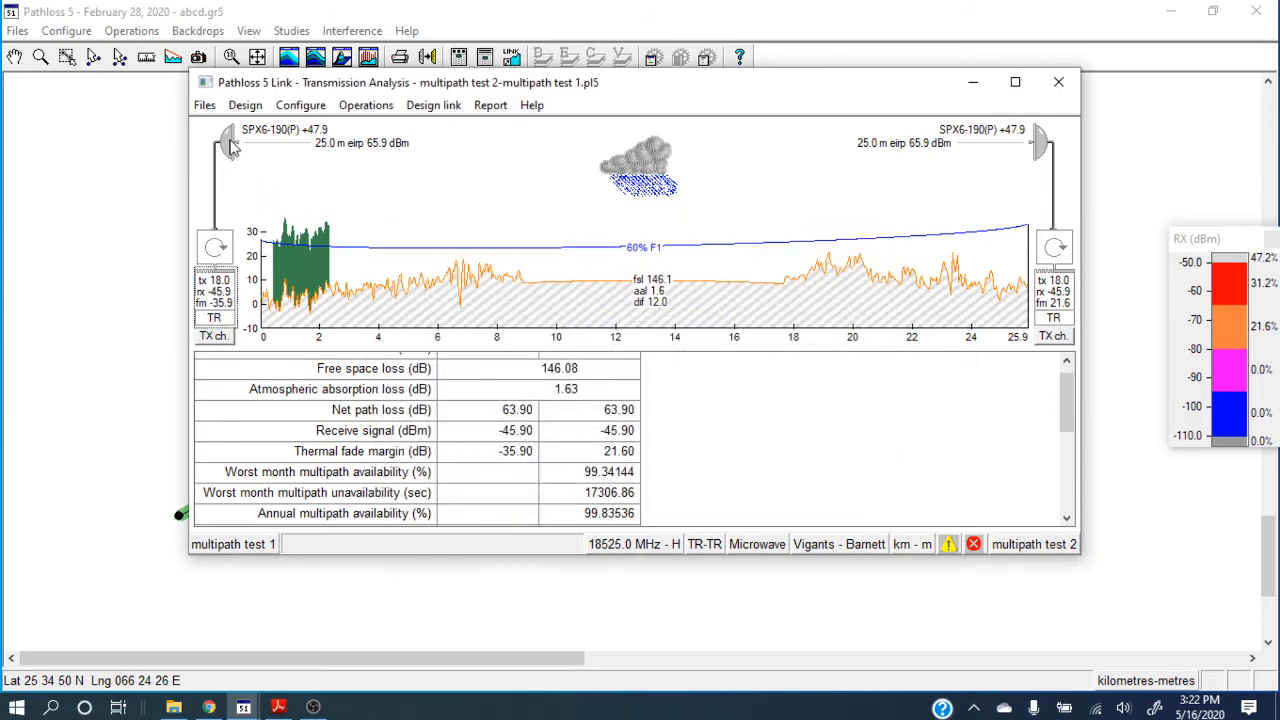
# Review the antenna gain entry of multipath test 1 and examine the available antennas in the antenna data file index.
pyautogui.click(229, 145)
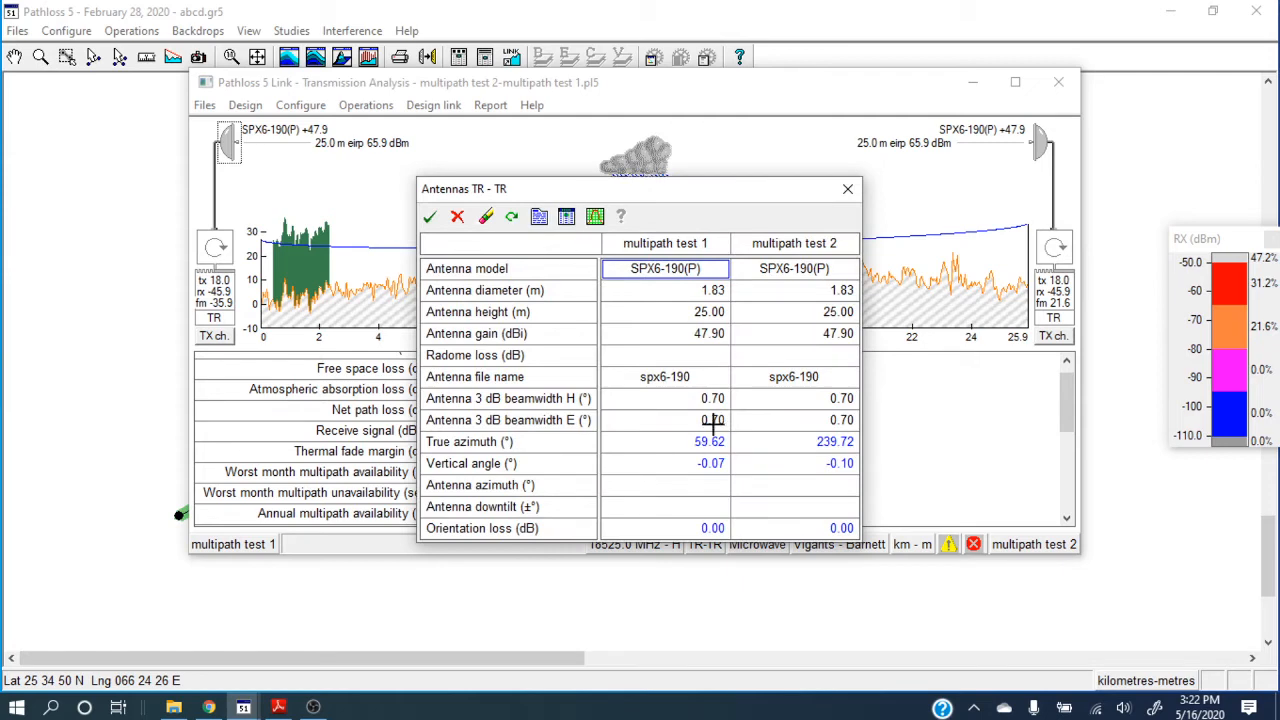
pyautogui.click(659, 335)
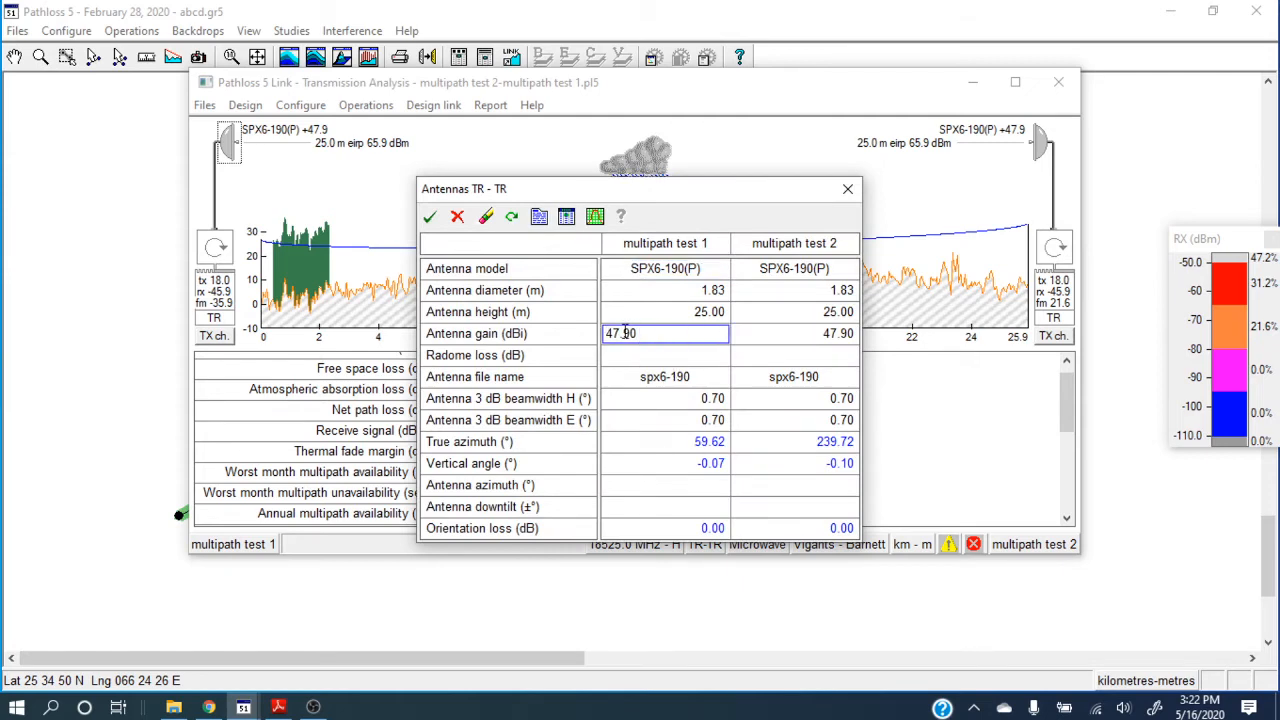
pyautogui.click(847, 189)
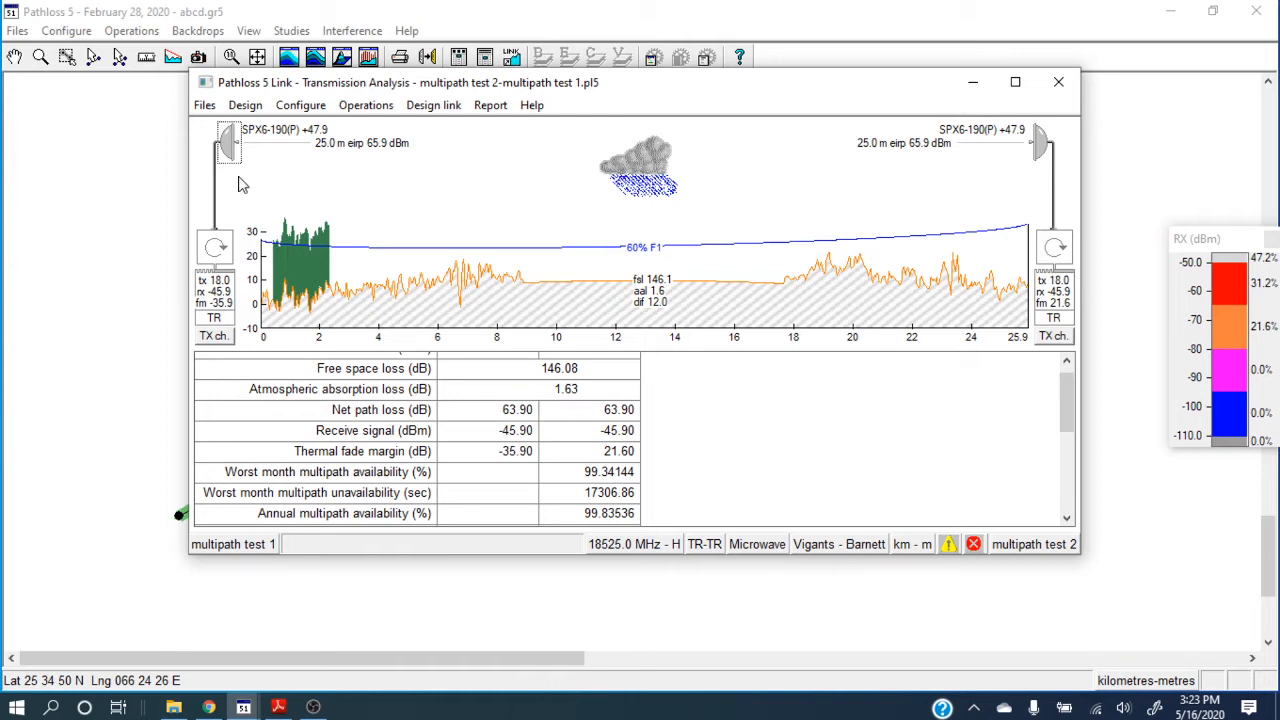
pyautogui.click(226, 145)
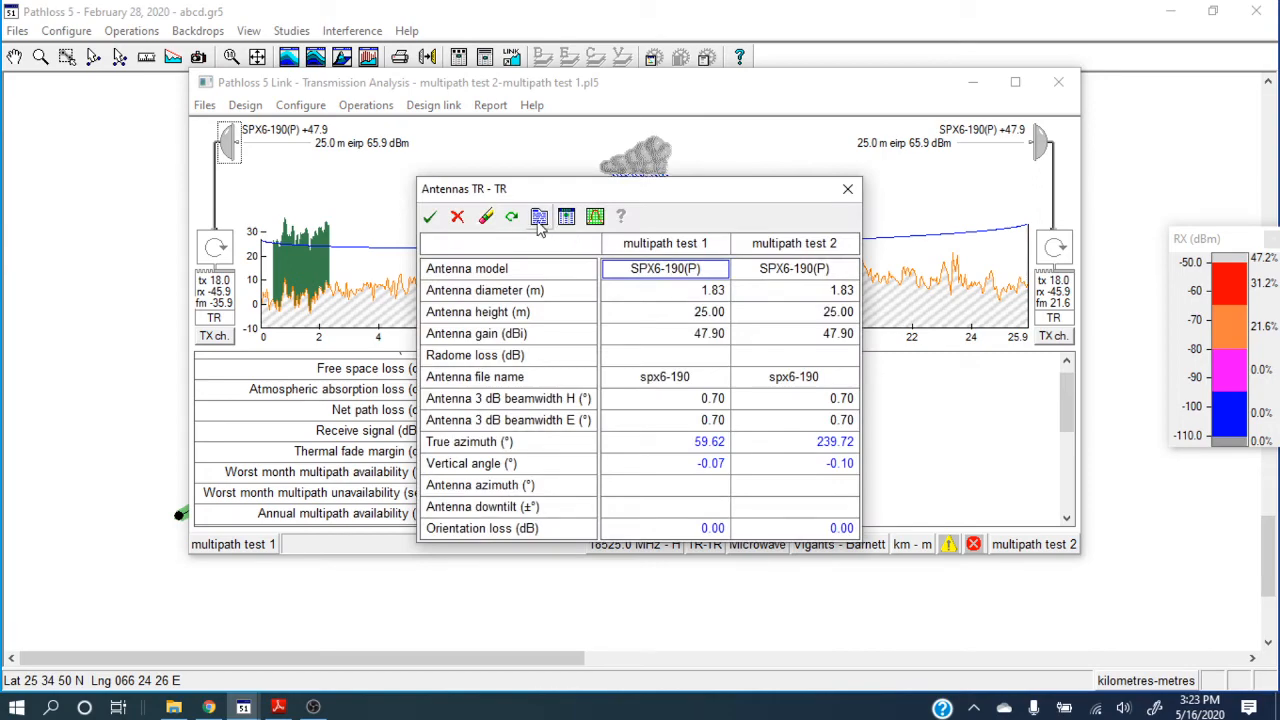
pyautogui.click(566, 217)
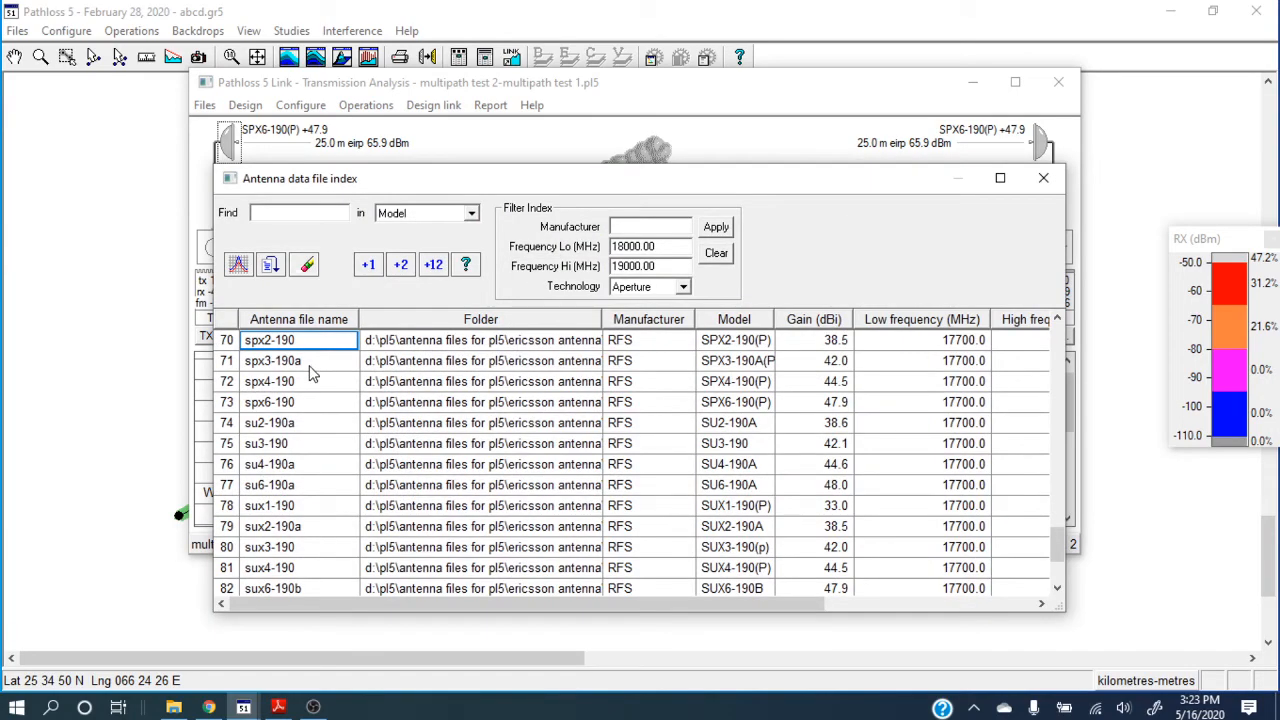
pyautogui.click(1043, 179)
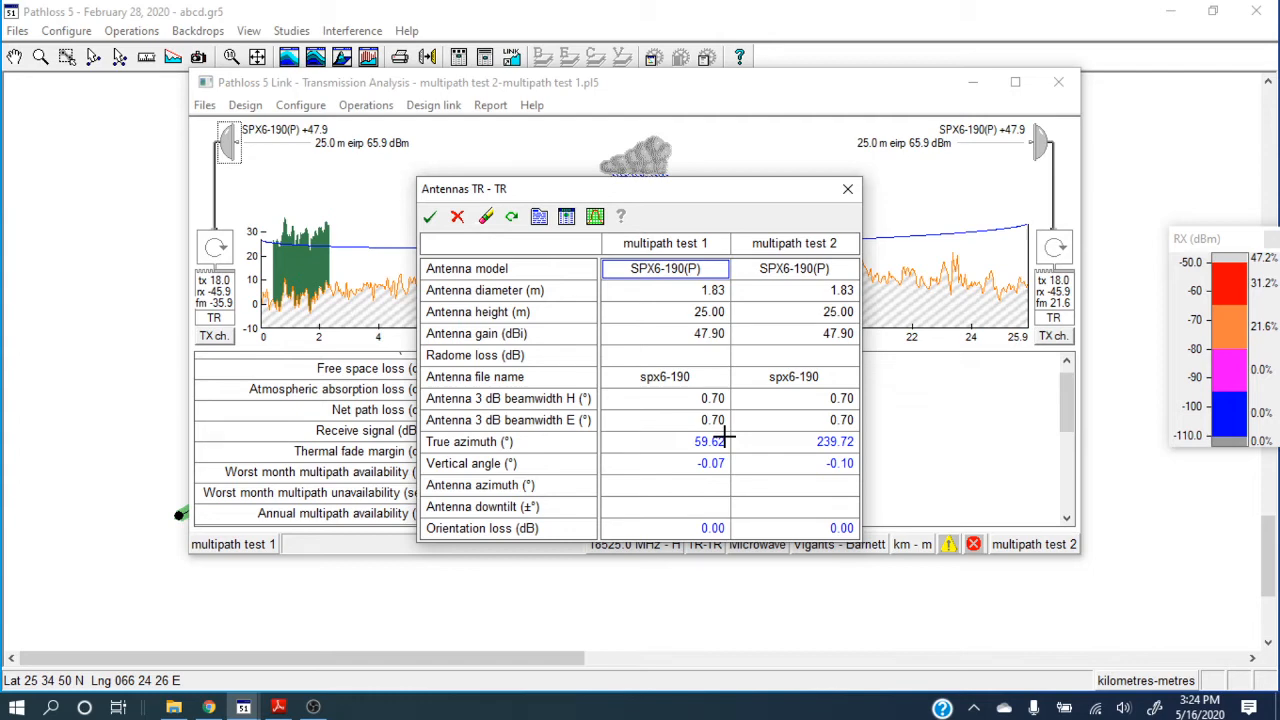
pyautogui.click(436, 224)
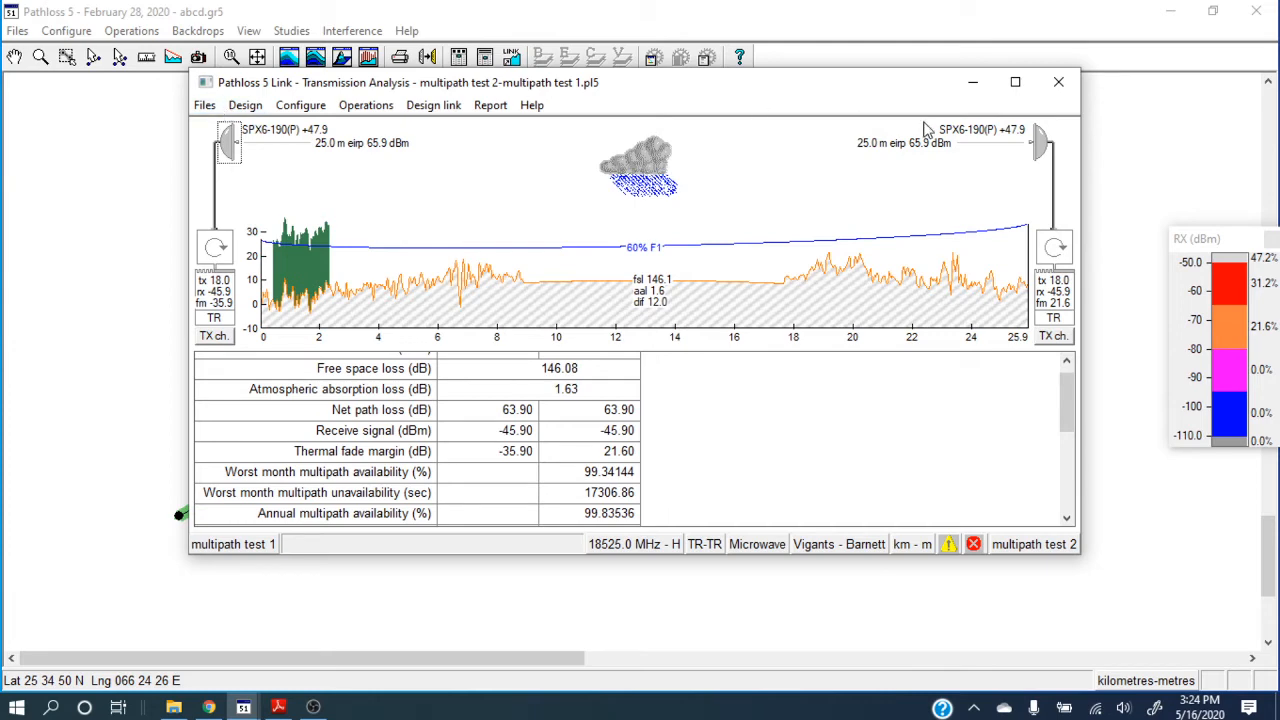
# Close the link's transmission analysis without saving the changes.
pyautogui.click(1059, 84)
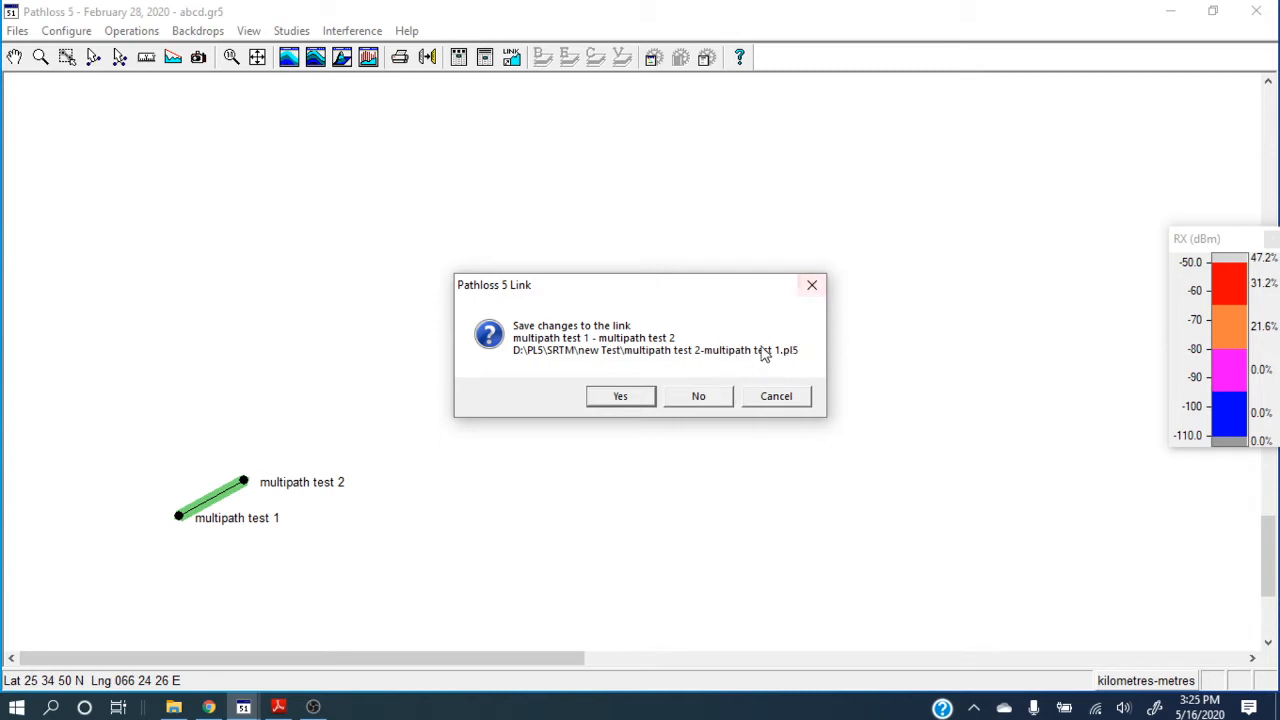
pyautogui.click(699, 399)
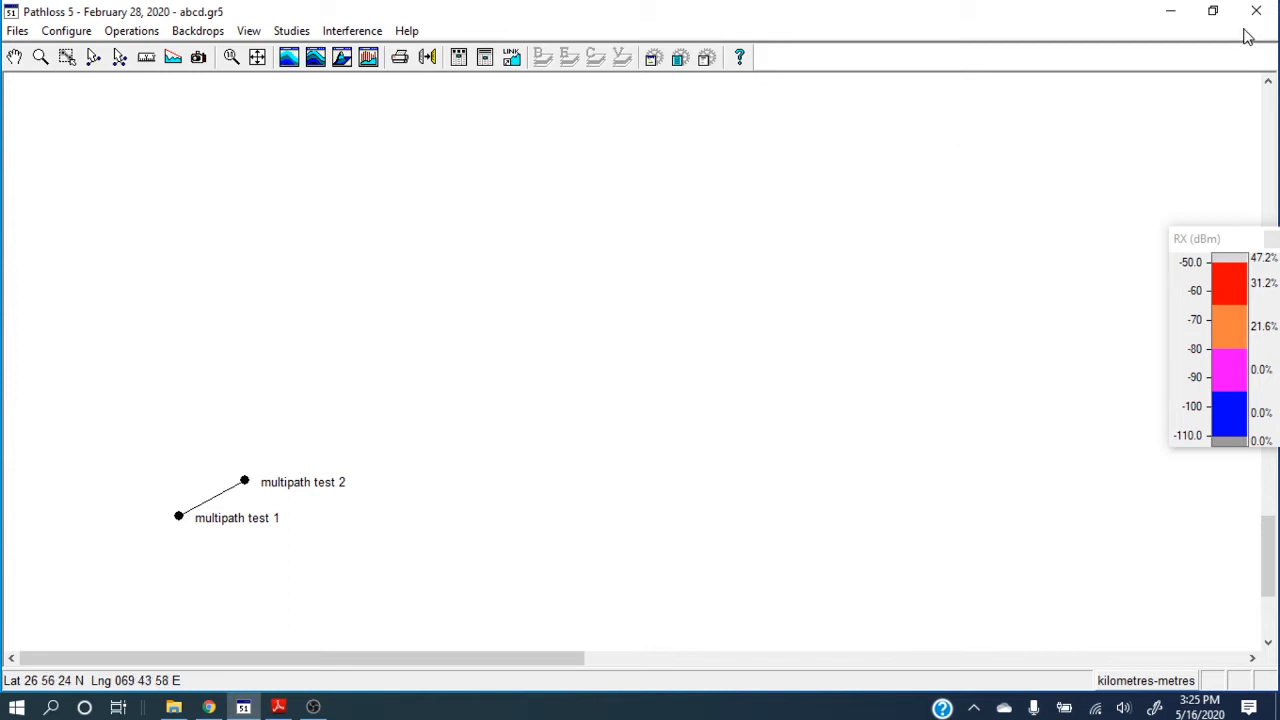
# Switch to AntRad 5.1 from the desktop, maximize its radio data window and look through the blank form's fields.
pyautogui.click(1175, 12)
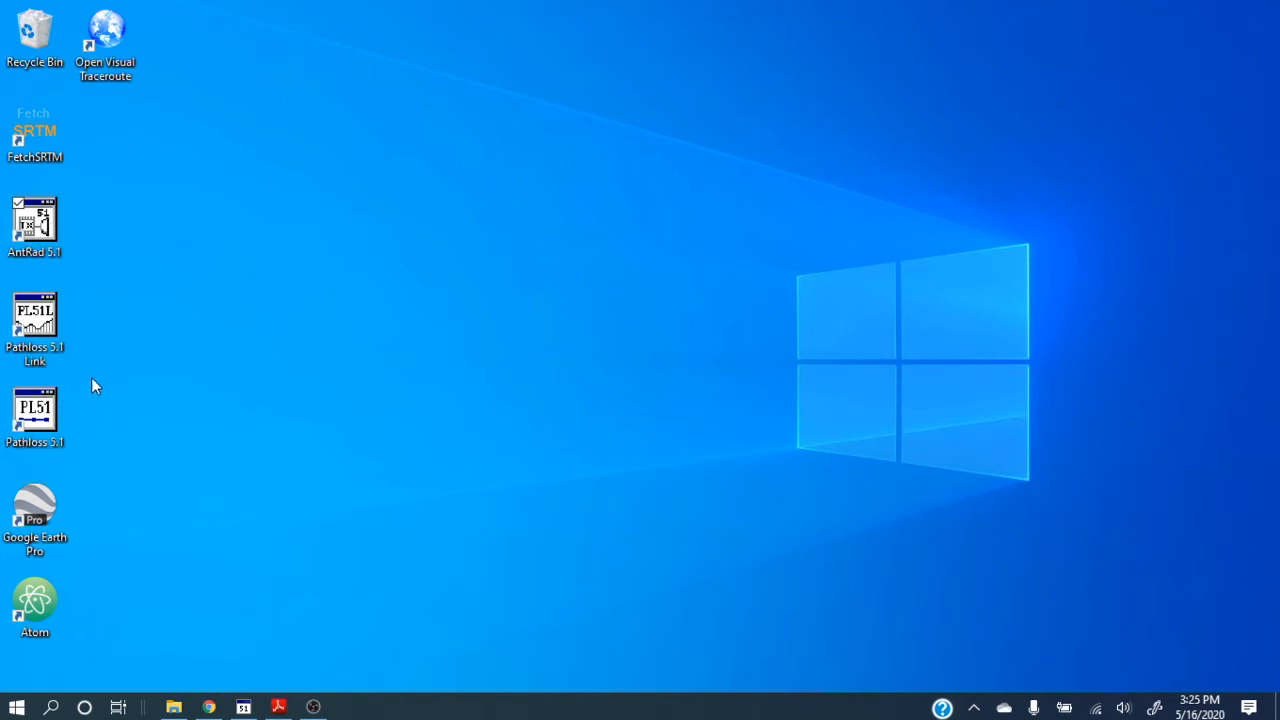
pyautogui.doubleClick(42, 236)
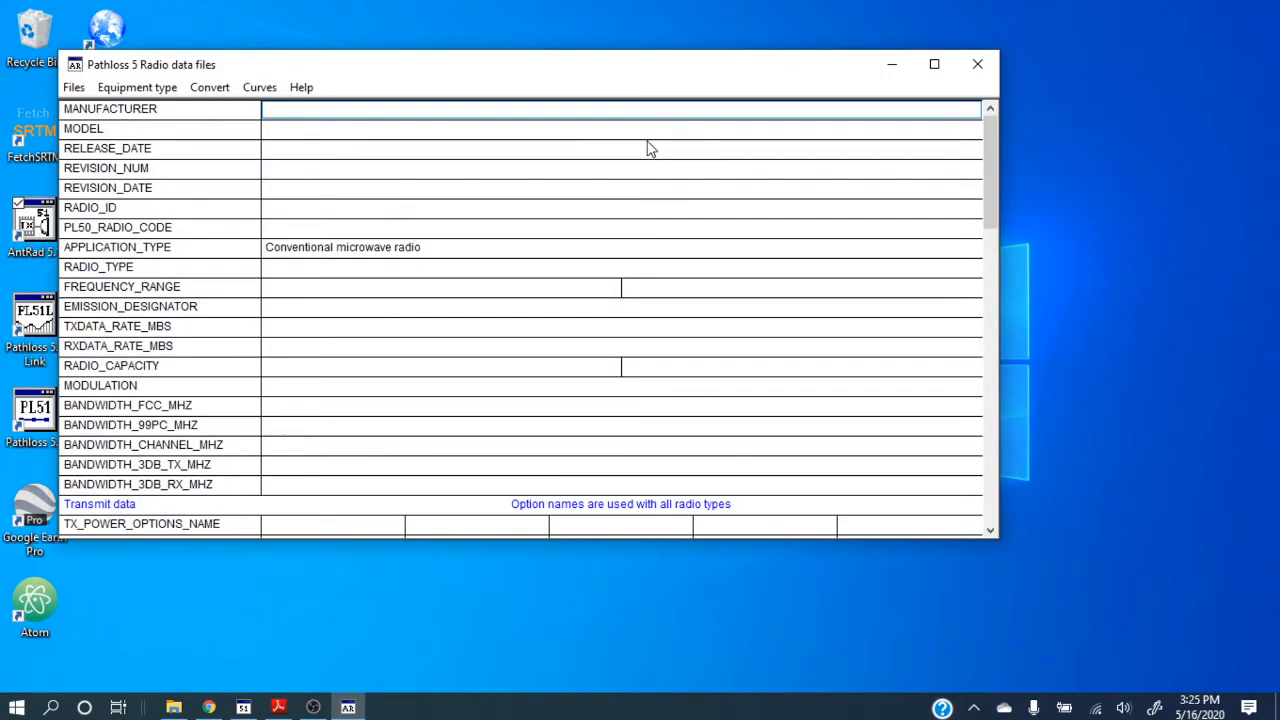
pyautogui.click(937, 65)
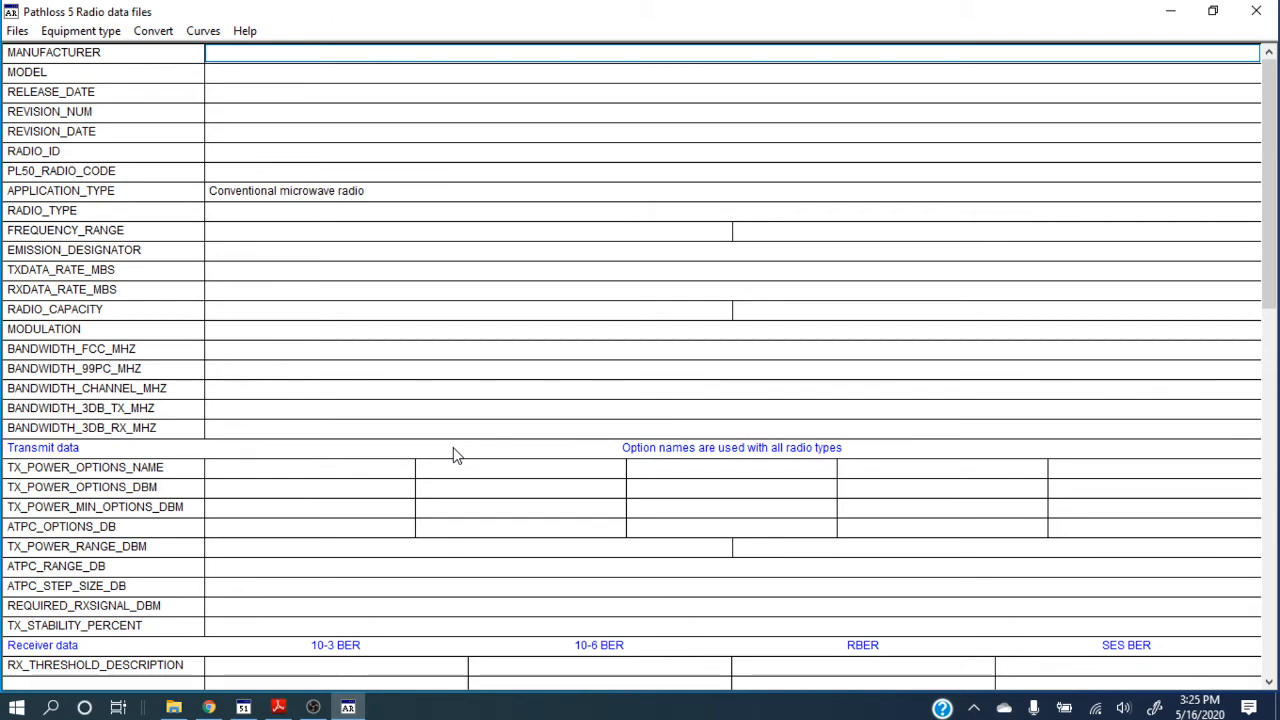
pyautogui.moveTo(1275, 200); pyautogui.dragTo(1276, 568)
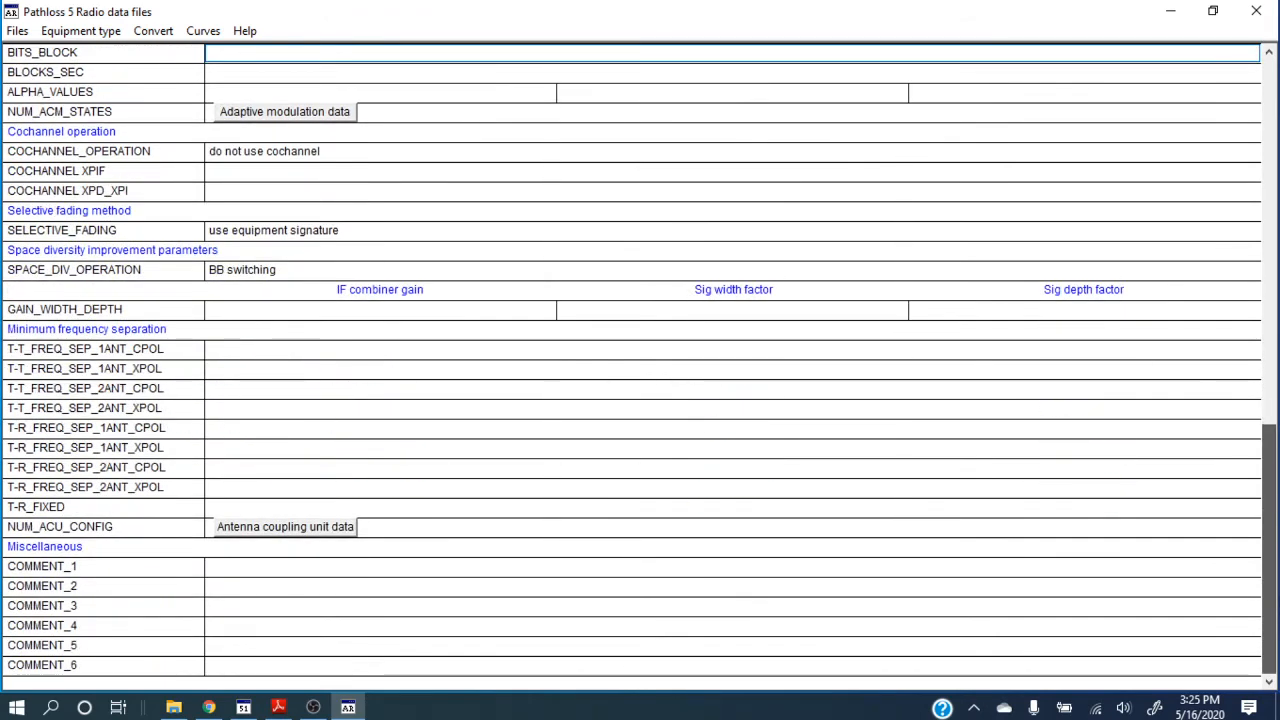
pyautogui.moveTo(1275, 568); pyautogui.dragTo(1275, 204)
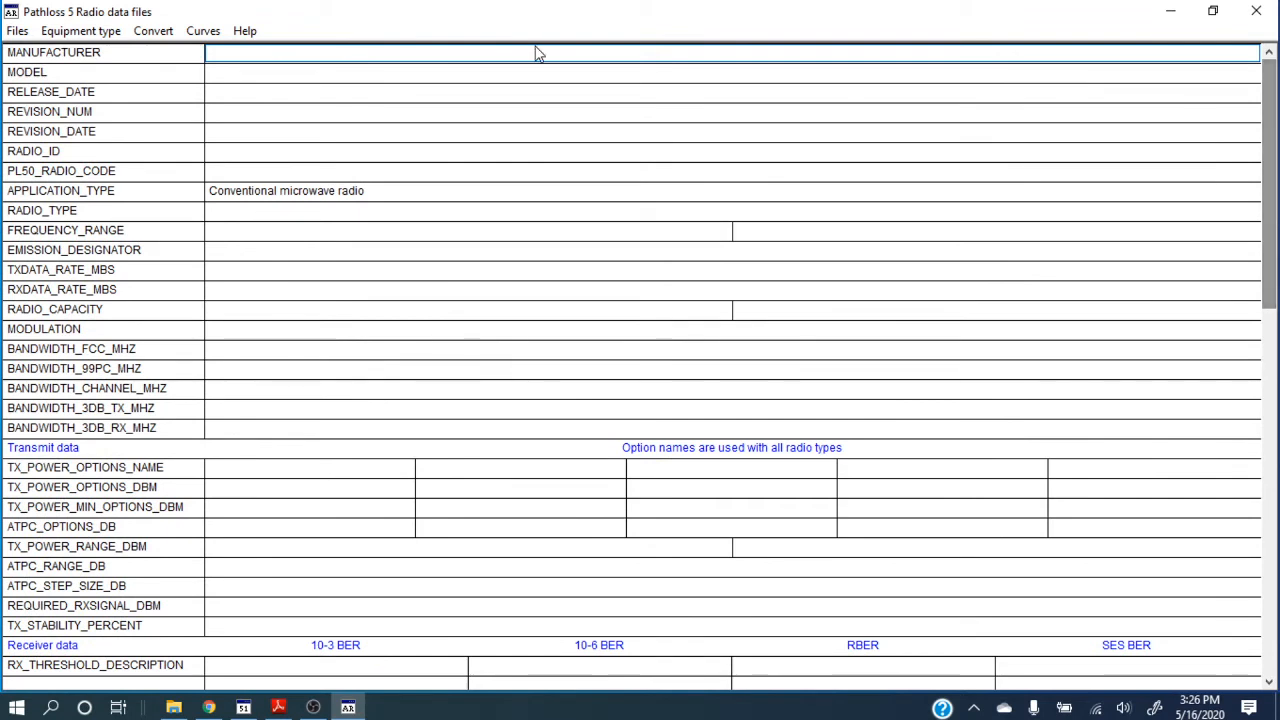
# Open the radio data file E20182201112000.rsd from the 13.75MHz folder under 18GHz.
pyautogui.click(15, 31)
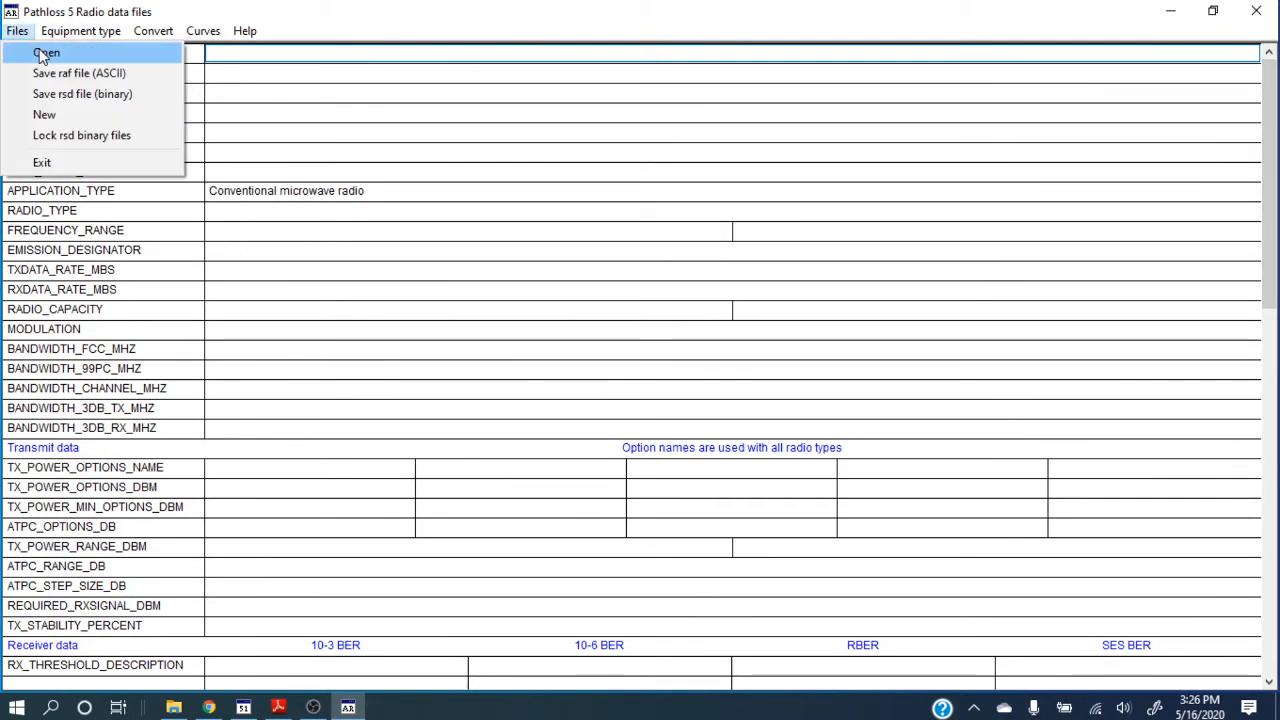
pyautogui.click(43, 55)
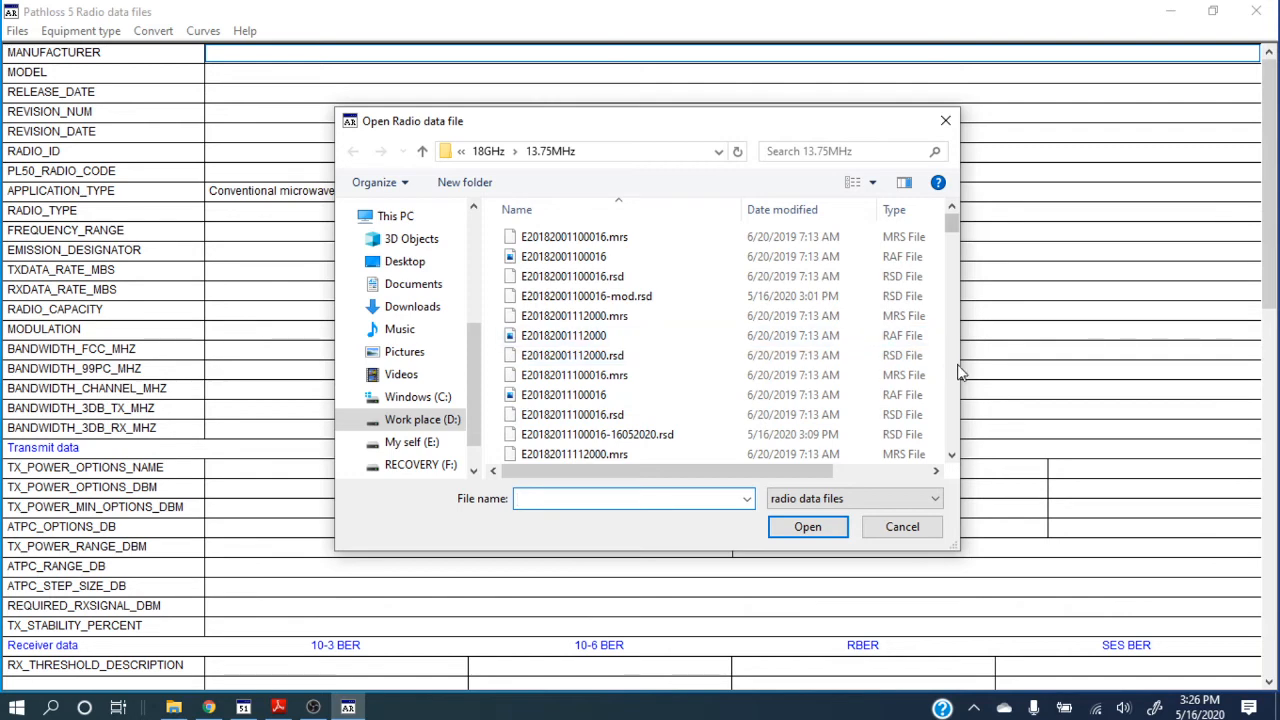
pyautogui.scroll(-4, 955, 387)
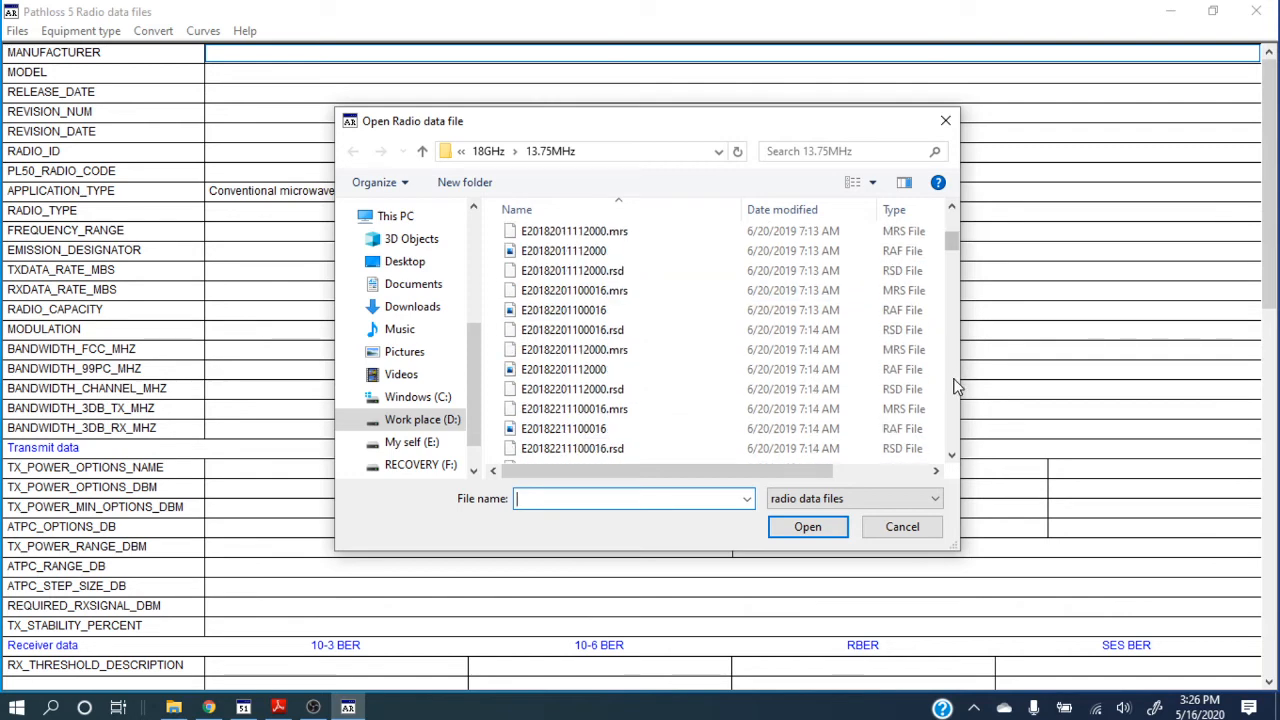
pyautogui.doubleClick(617, 392)
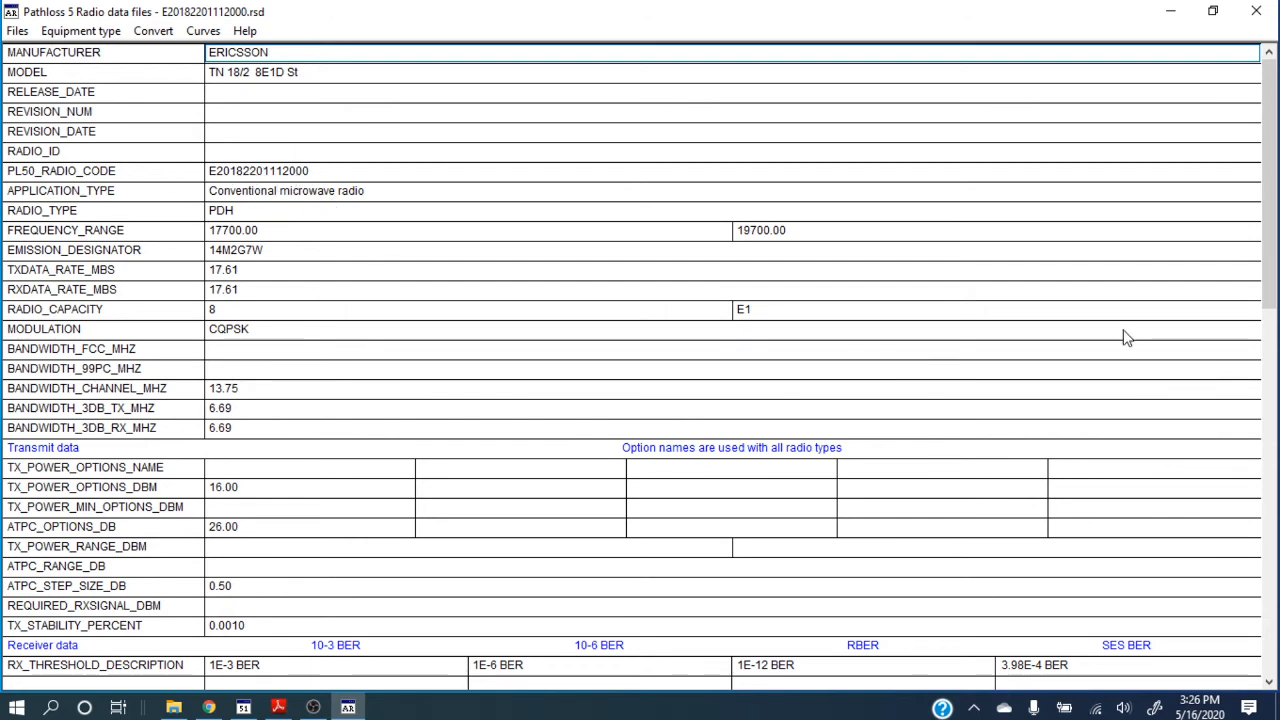
# Set the RX_THRESHOLD_DBM value in the 10-6 BER column of the radio data to -88.00.
pyautogui.moveTo(1273, 252); pyautogui.dragTo(1274, 262)
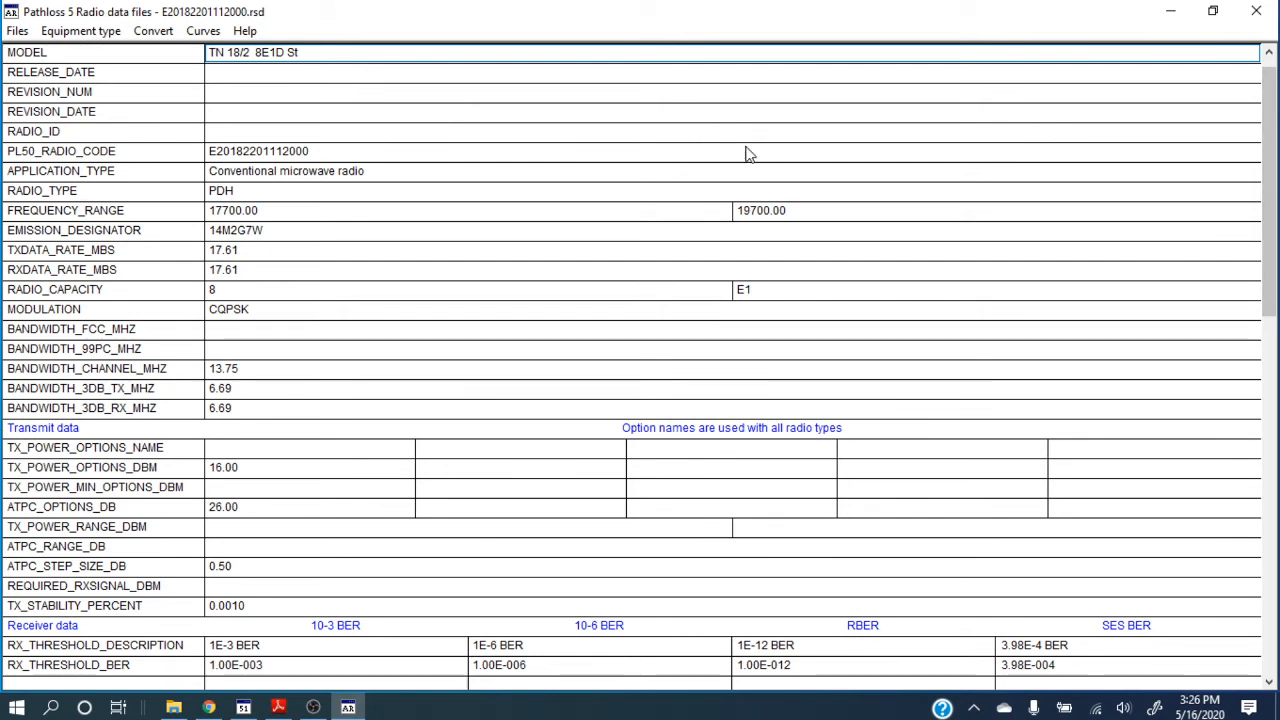
pyautogui.click(766, 211)
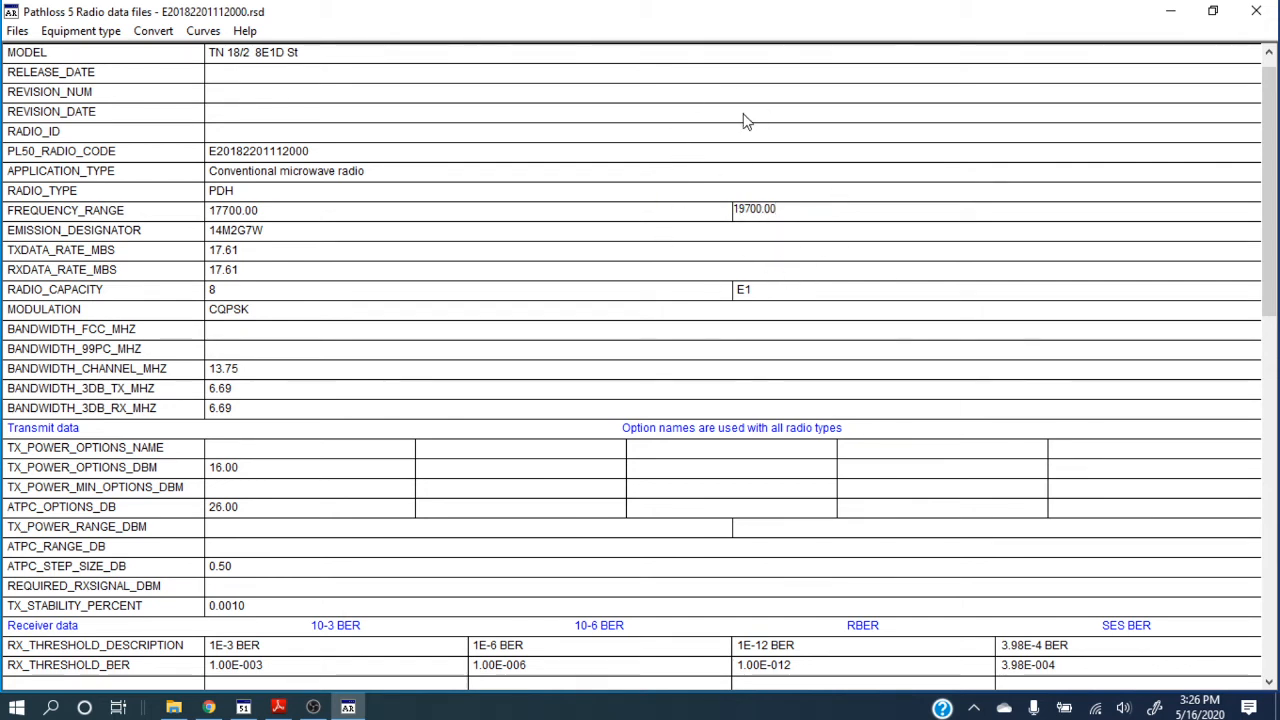
pyautogui.click(632, 312)
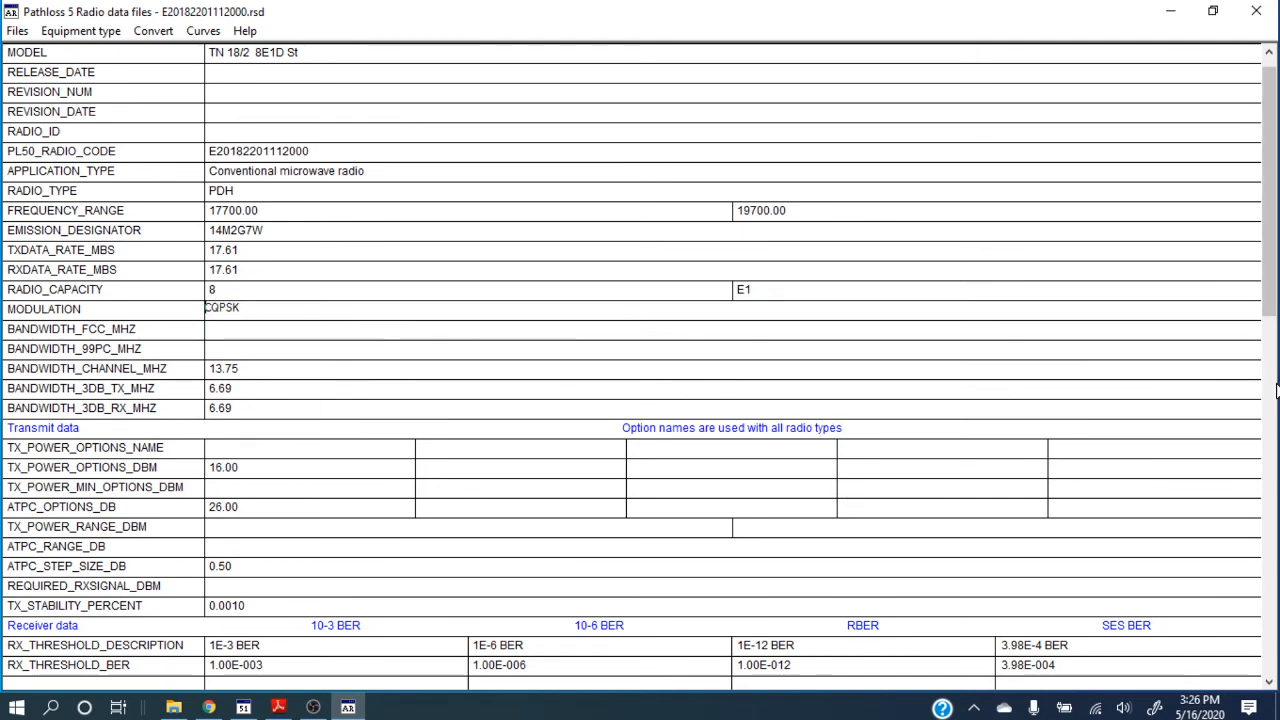
pyautogui.moveTo(1270, 316); pyautogui.dragTo(1276, 458)
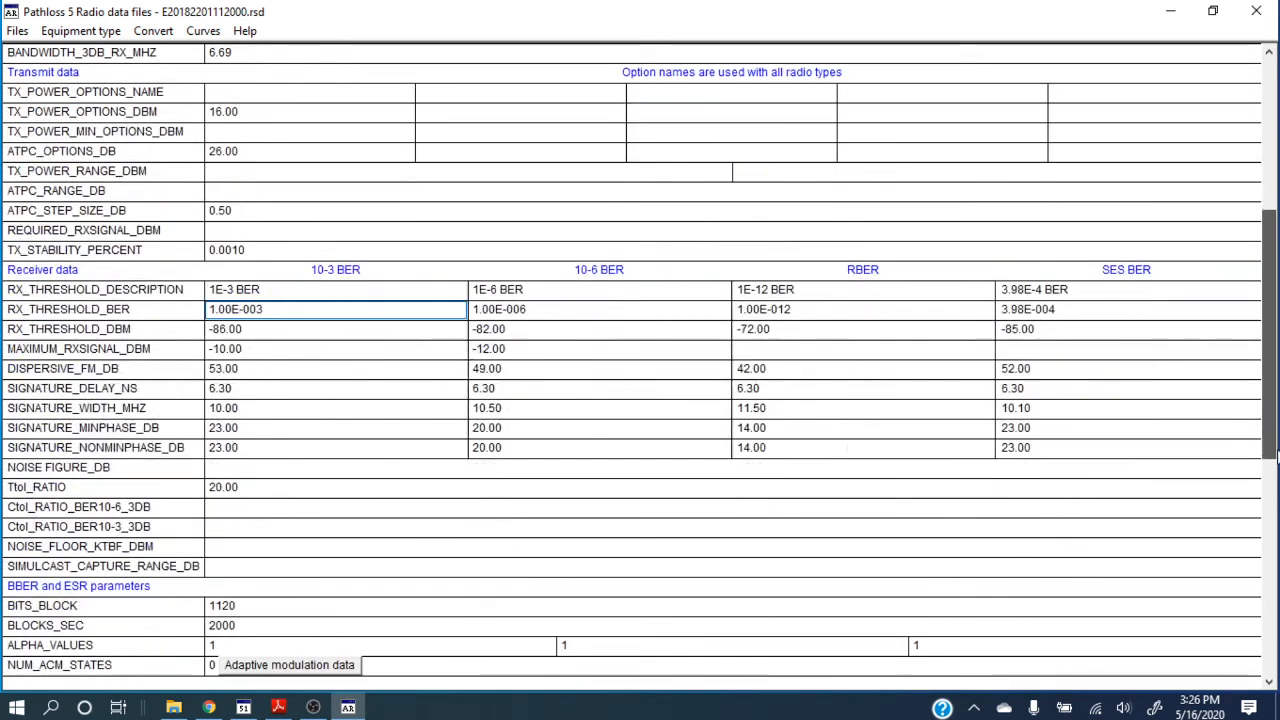
pyautogui.click(517, 331)
pyautogui.click(517, 331)
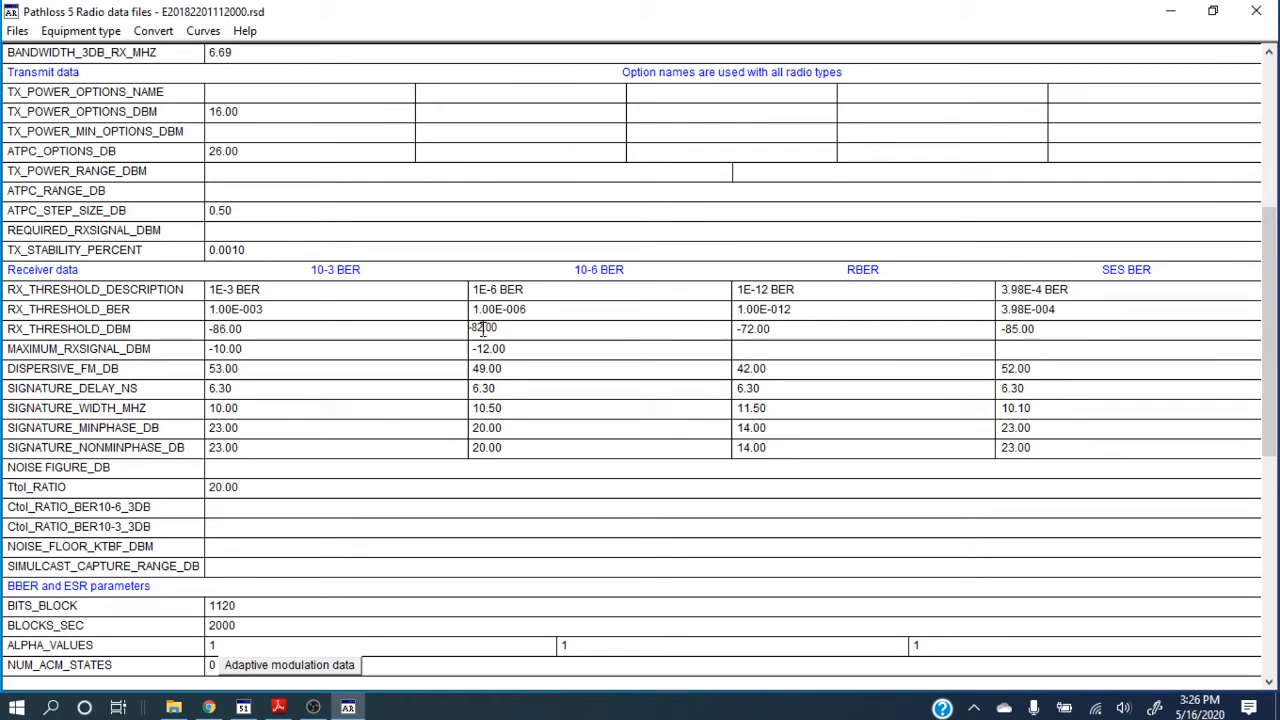
pyautogui.press('BackSpace')
pyautogui.write('8')
pyautogui.click(583, 395)
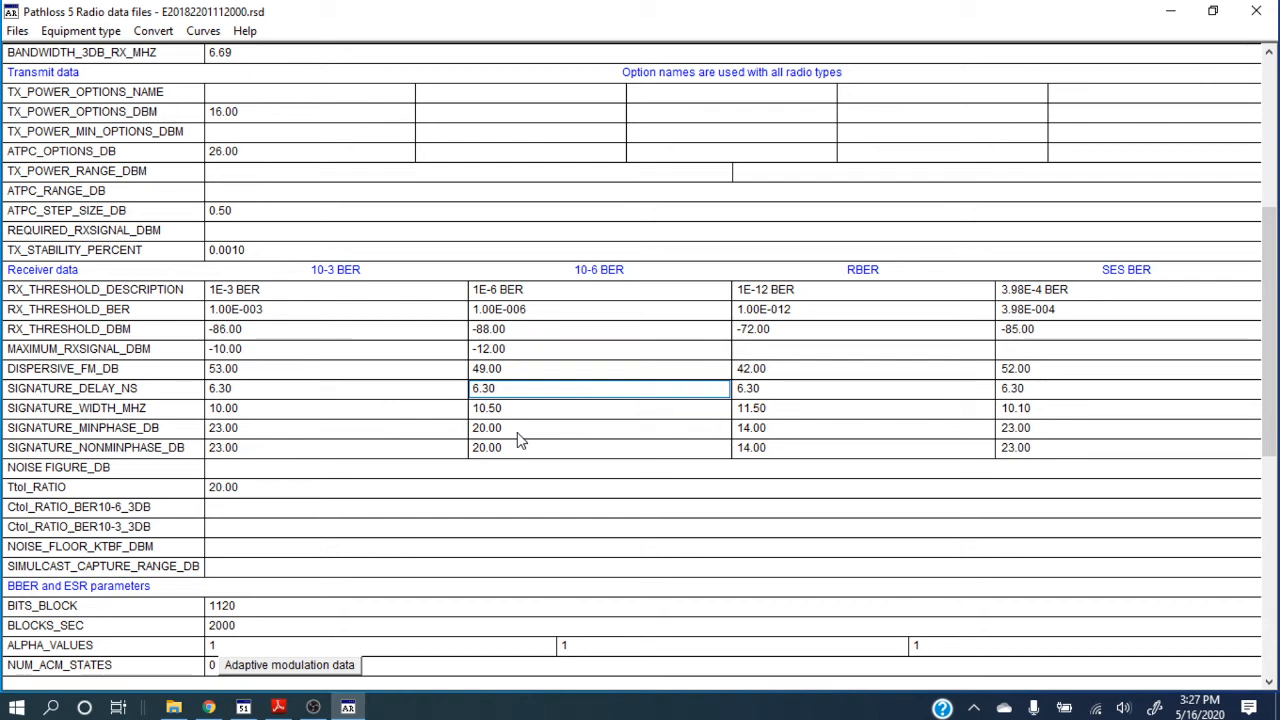
pyautogui.click(18, 32)
pyautogui.click(82, 93)
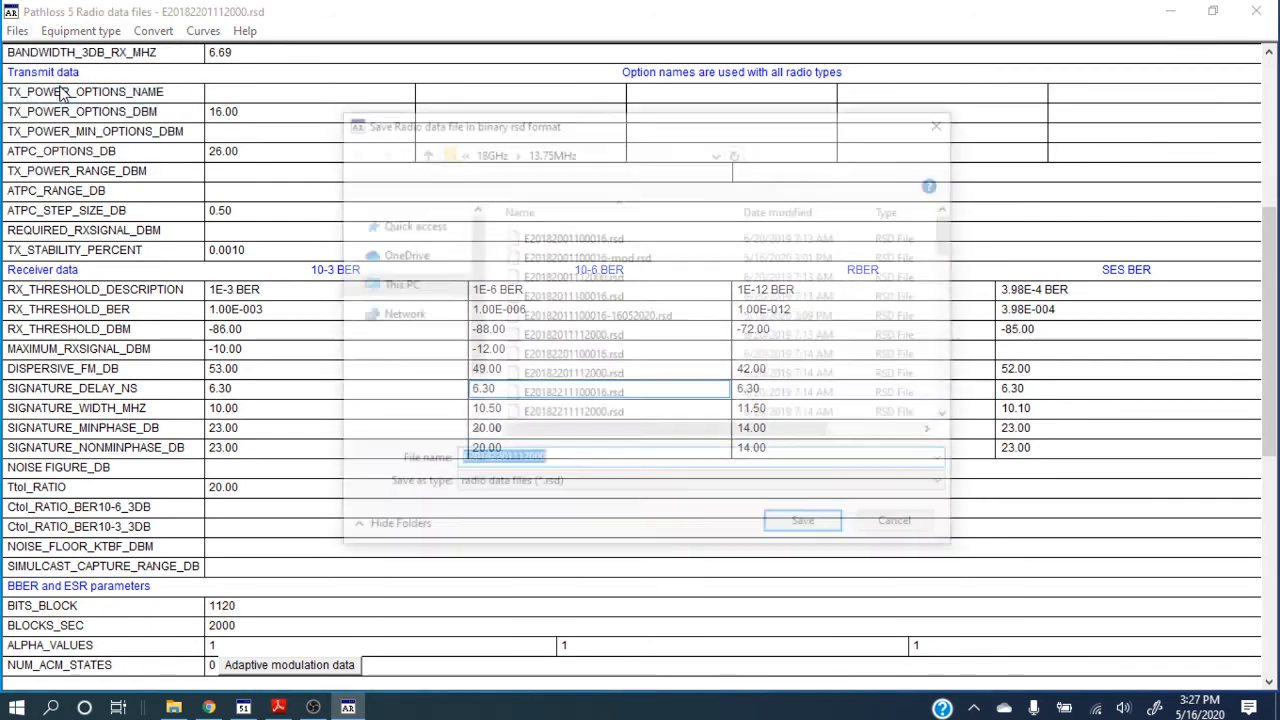
pyautogui.click(602, 460)
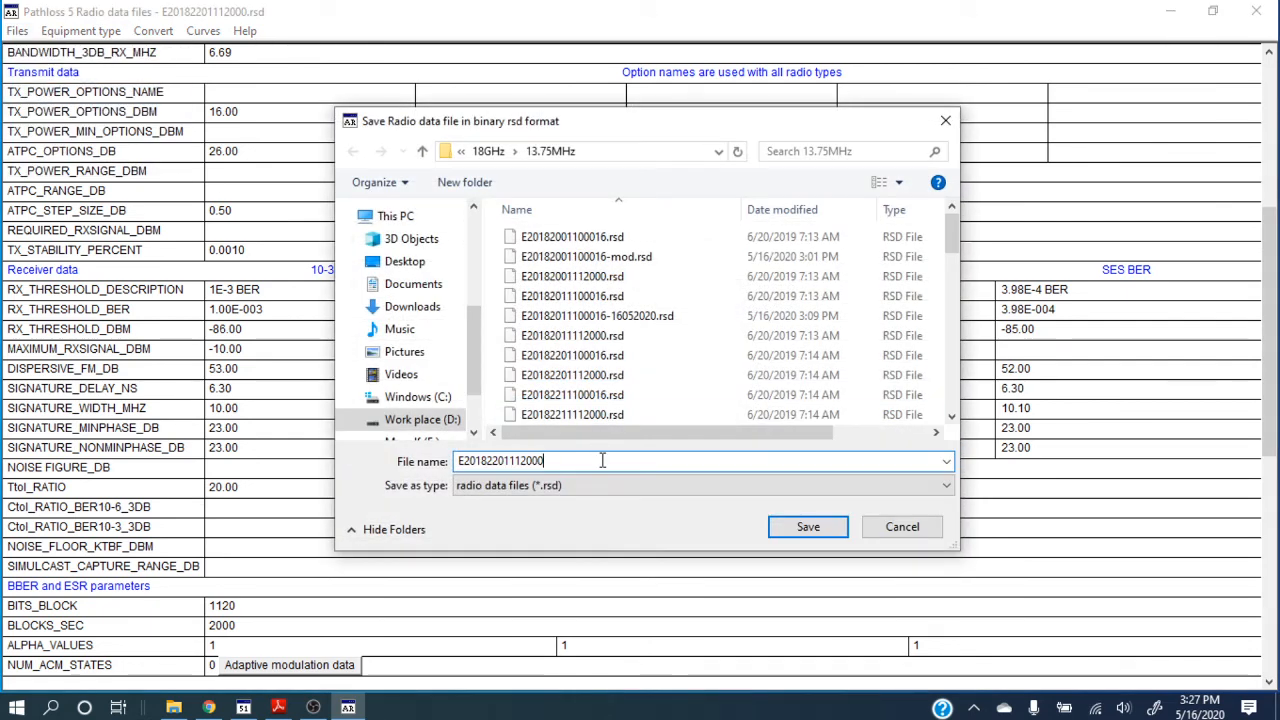
pyautogui.write('-mo')
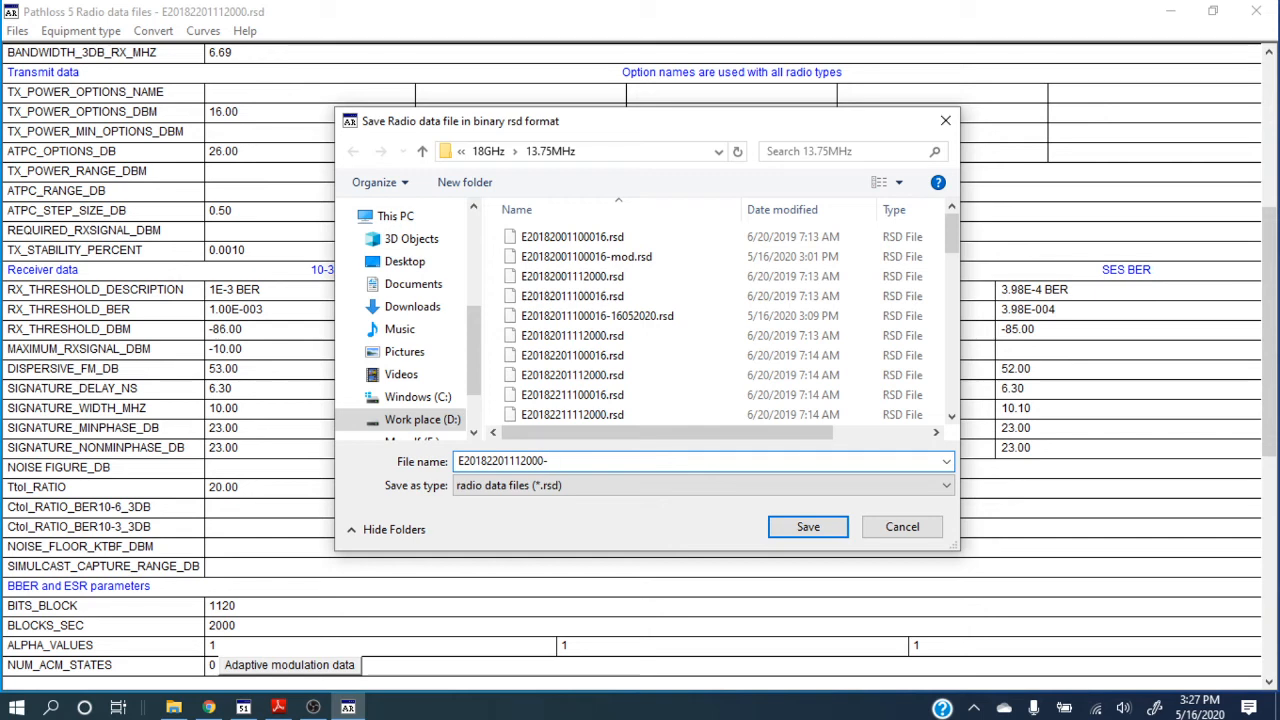
pyautogui.write('mod')
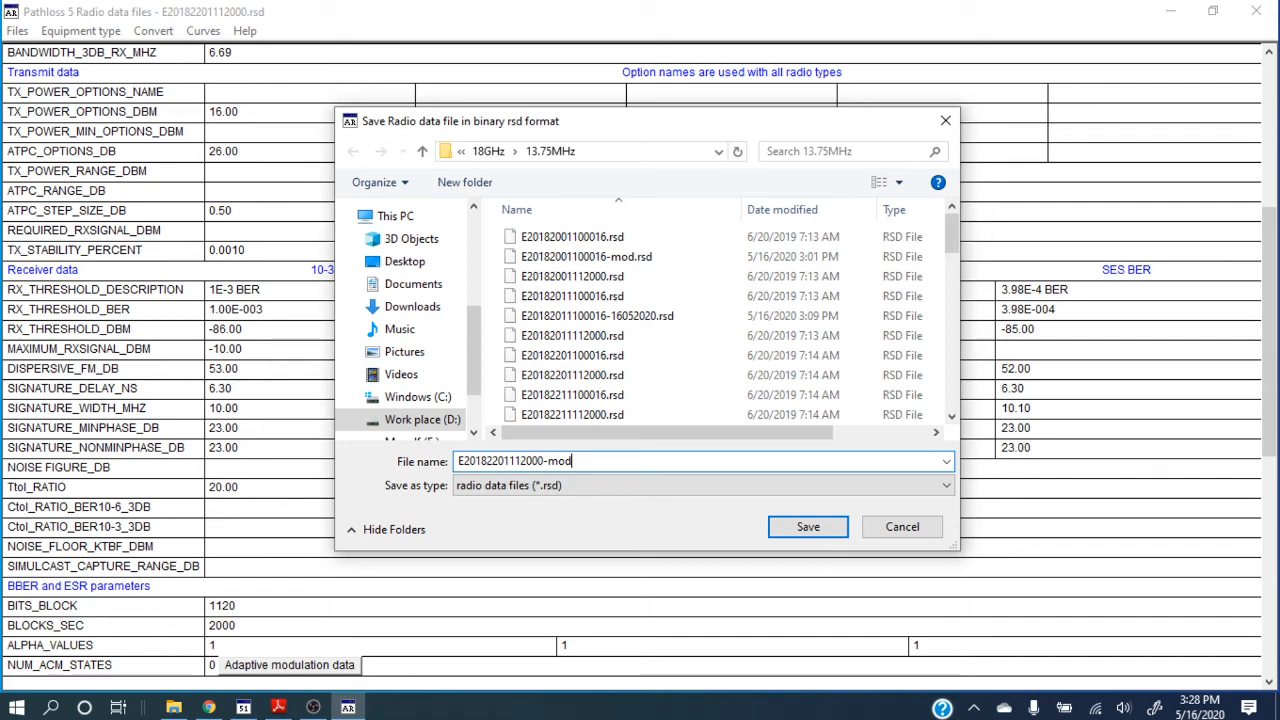
pyautogui.click(807, 528)
pyautogui.click(1256, 10)
# Switch to Pathloss 5 and open the transmission analysis of the link between multipath test 1 and multipath test 2.
pyautogui.click(248, 704)
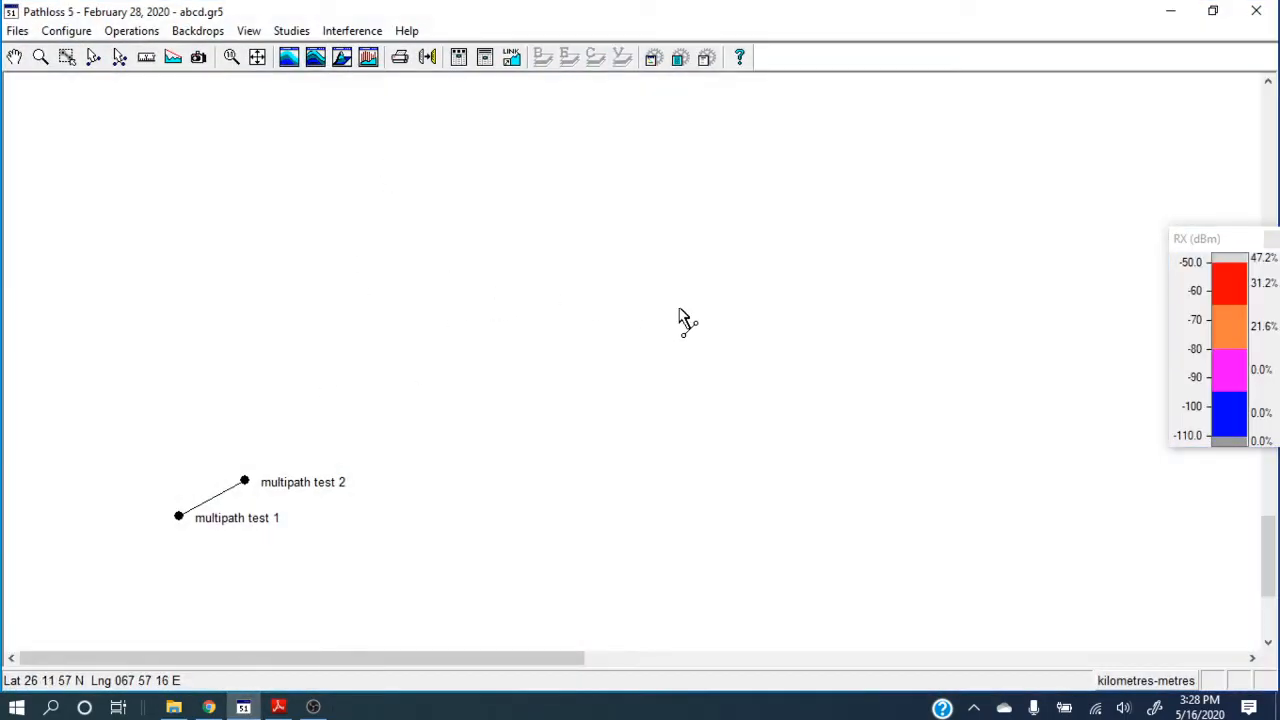
pyautogui.scroll(-1, 675, 316)
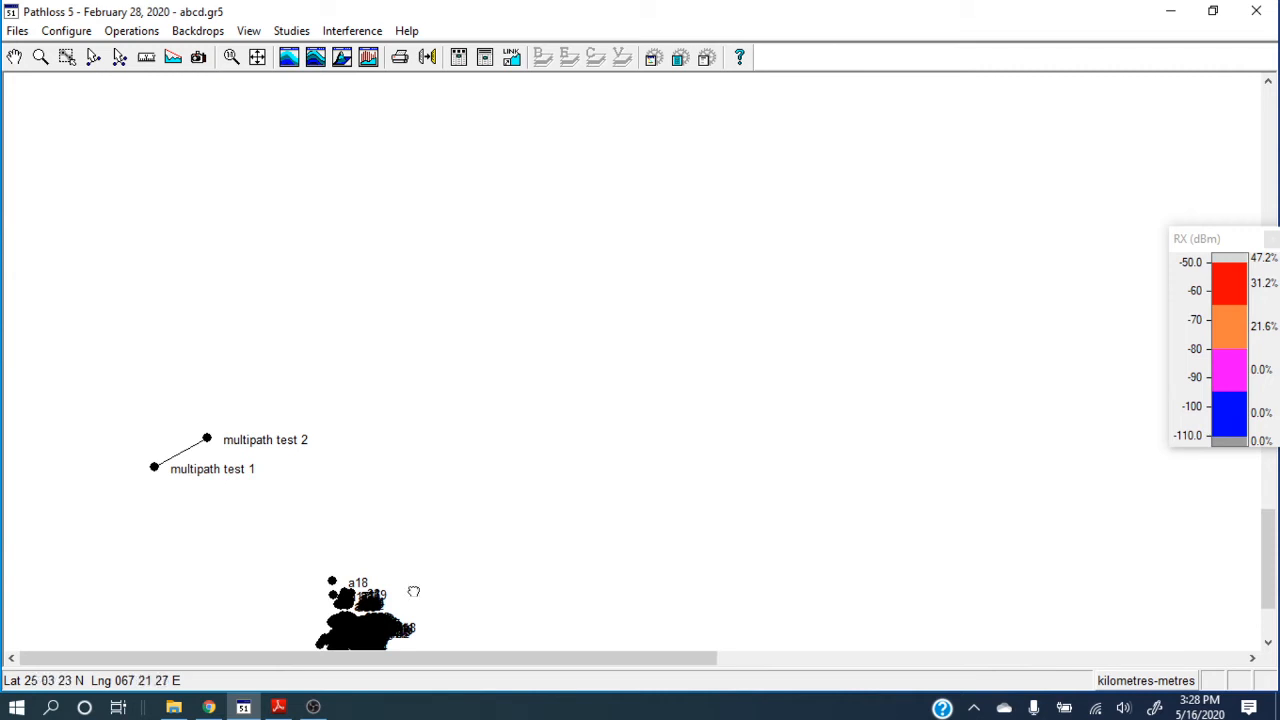
pyautogui.moveTo(413, 591); pyautogui.dragTo(585, 460)
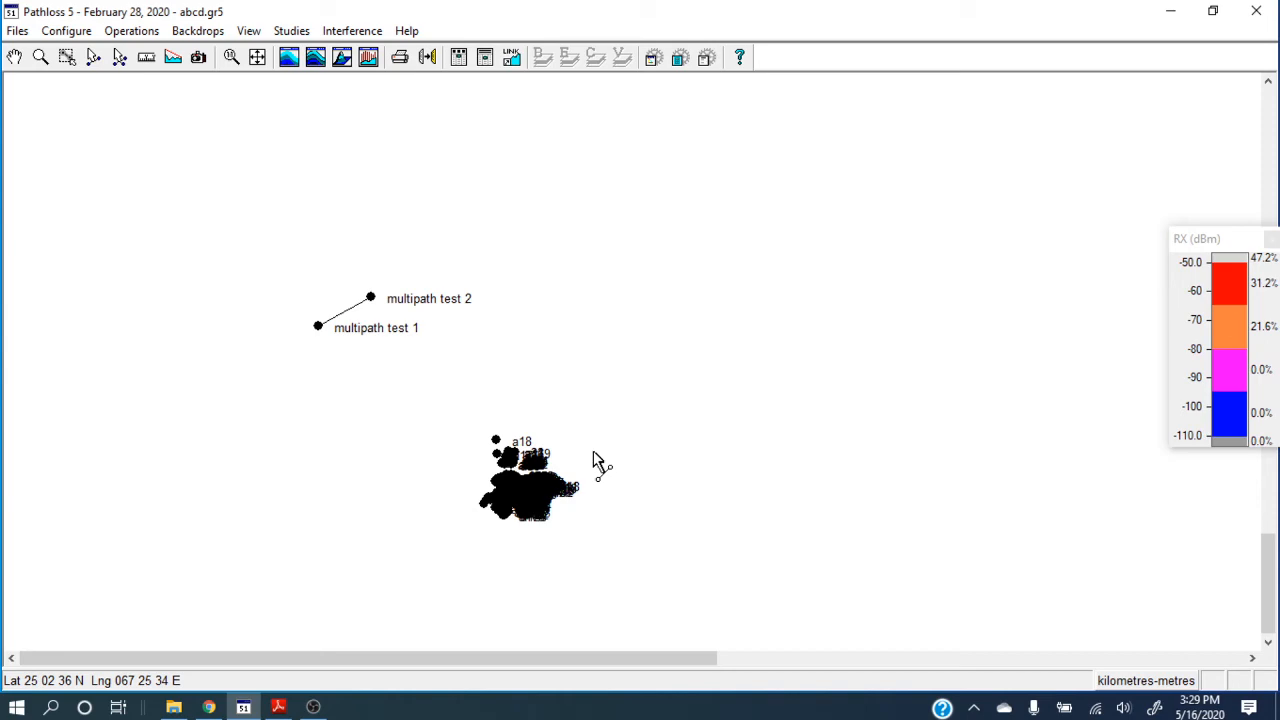
pyautogui.click(353, 308)
pyautogui.click(358, 320)
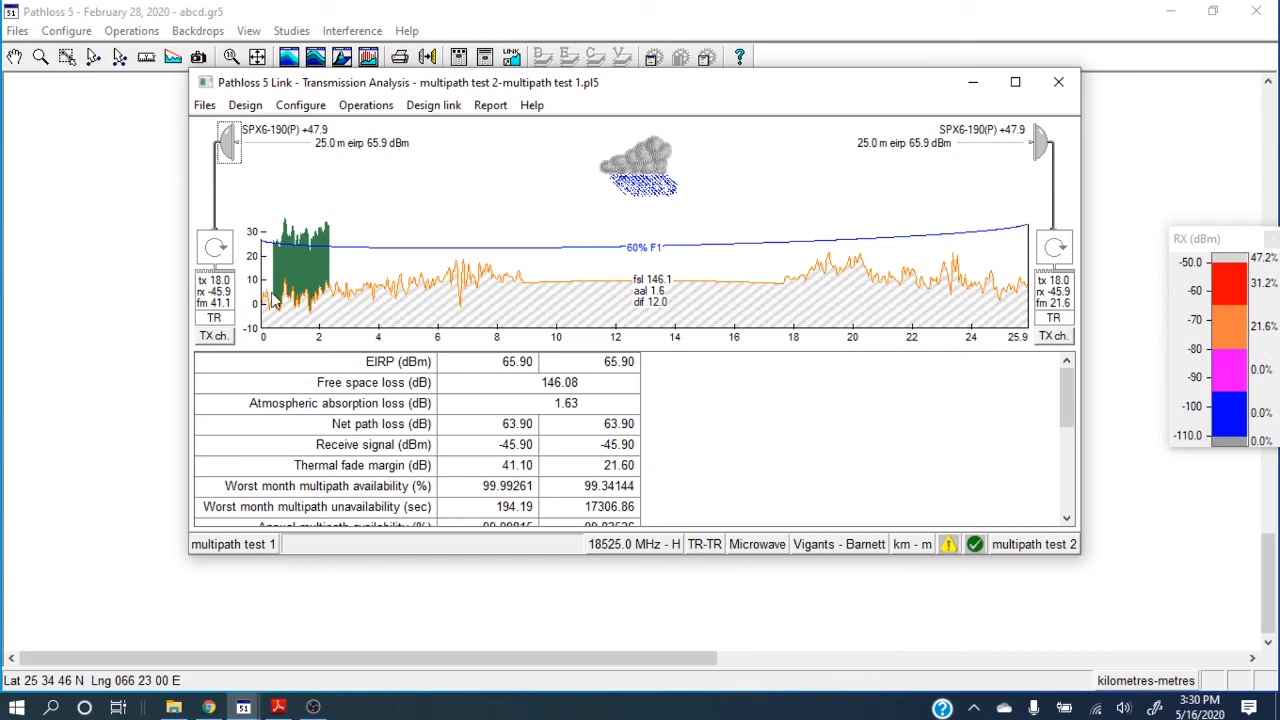
# Open the microwave radio data of multipath test 1, look through the radio data file index and close the index.
pyautogui.doubleClick(213, 300)
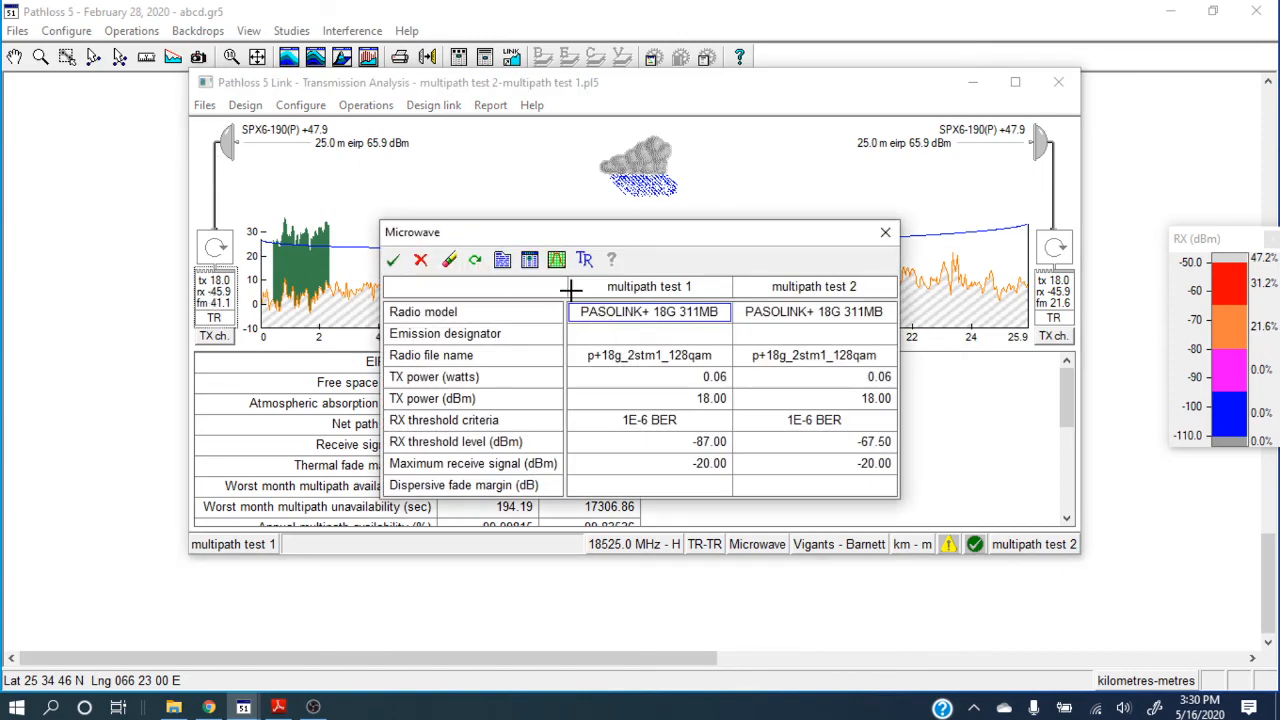
pyautogui.click(530, 261)
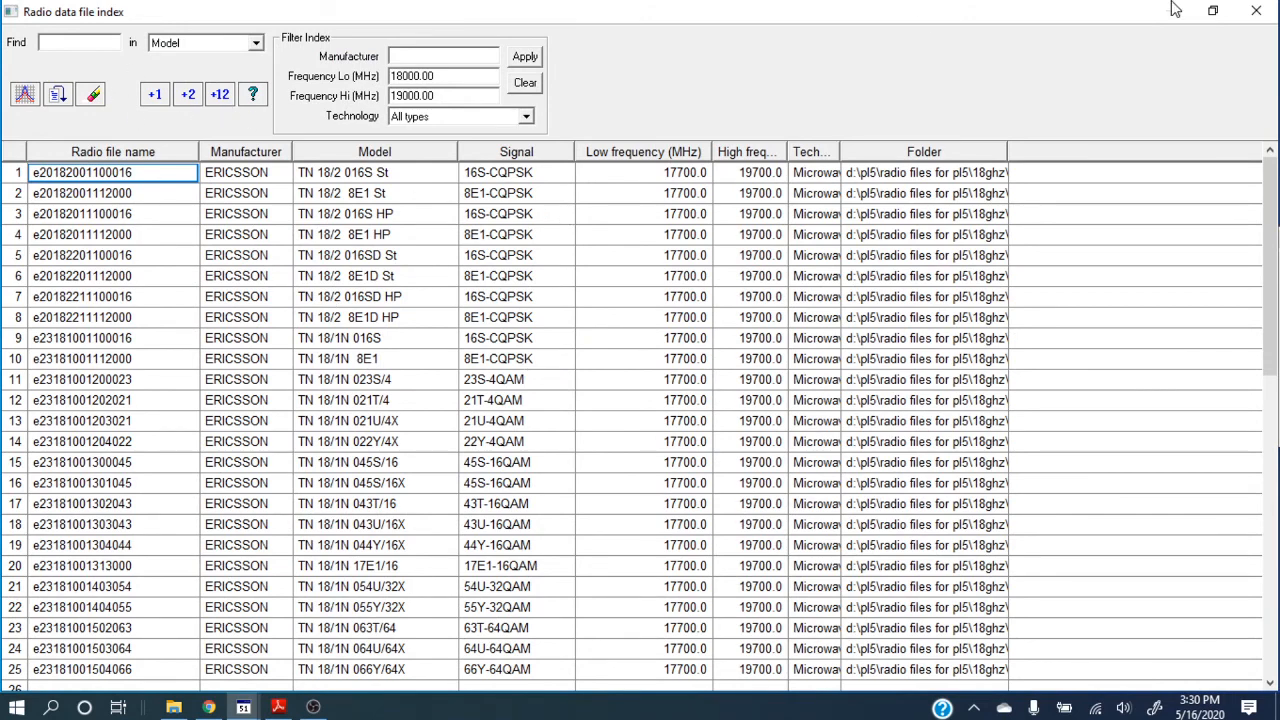
pyautogui.click(1257, 11)
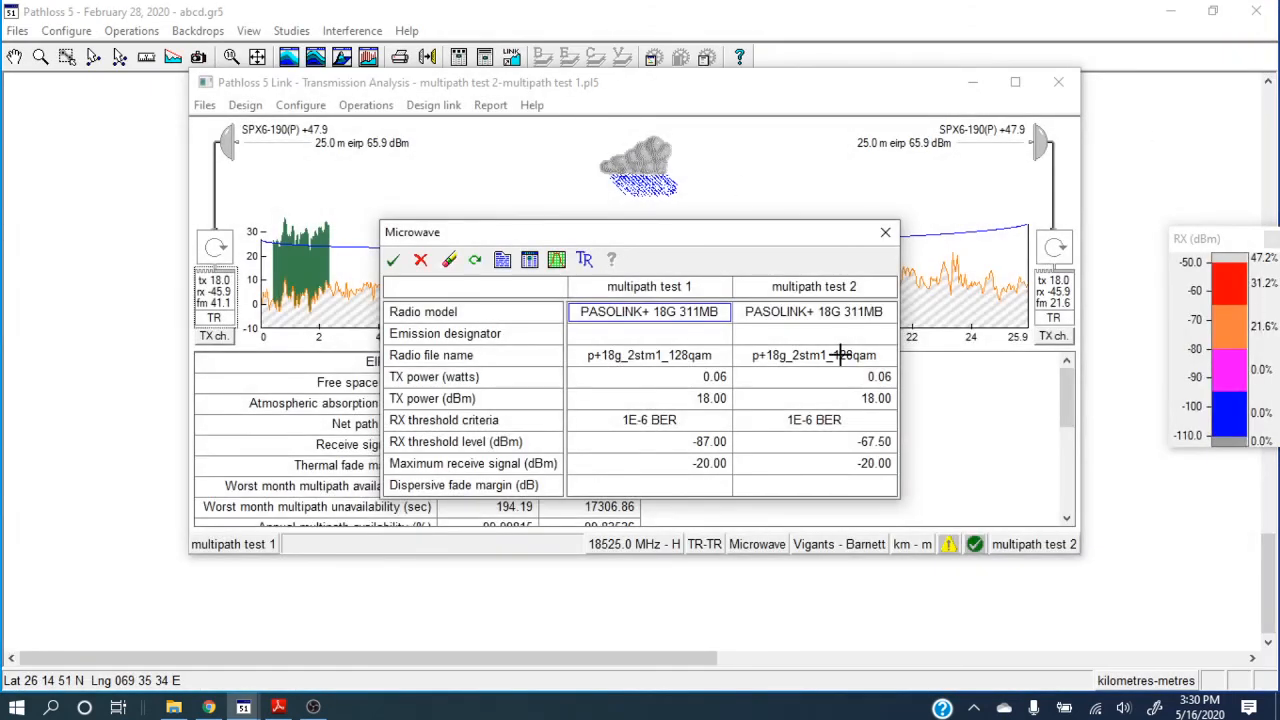